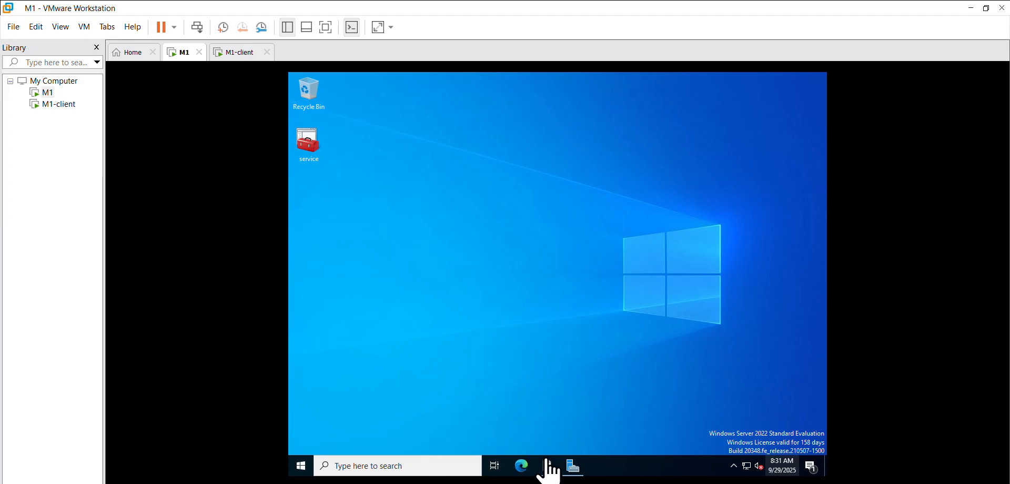
Bring up the open File Explorer window and create a new folder at the root of Local Disk (C:)
mouse_move(548, 471)
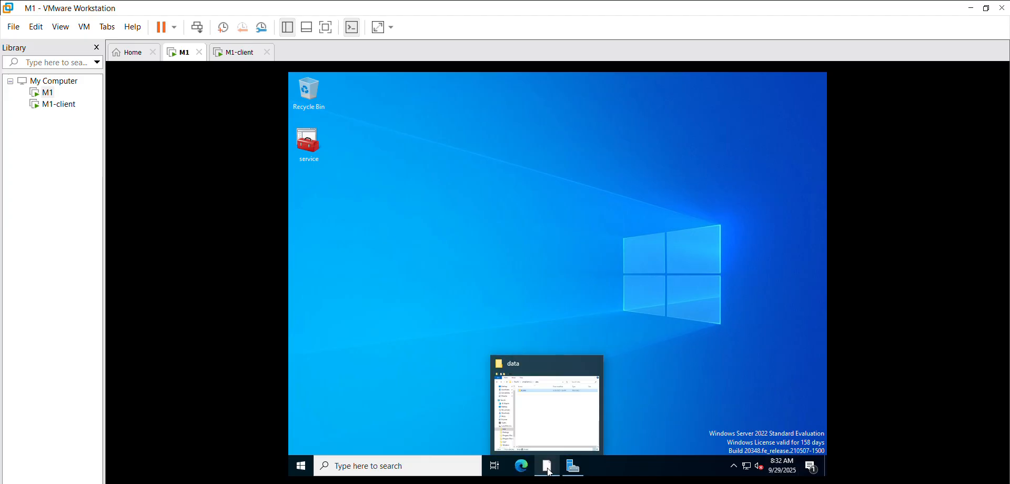
click(548, 435)
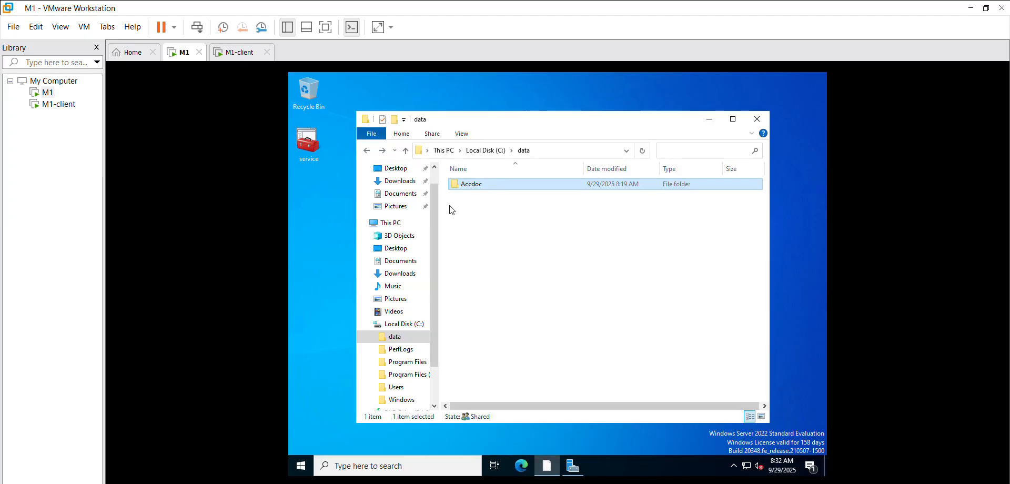
click(367, 151)
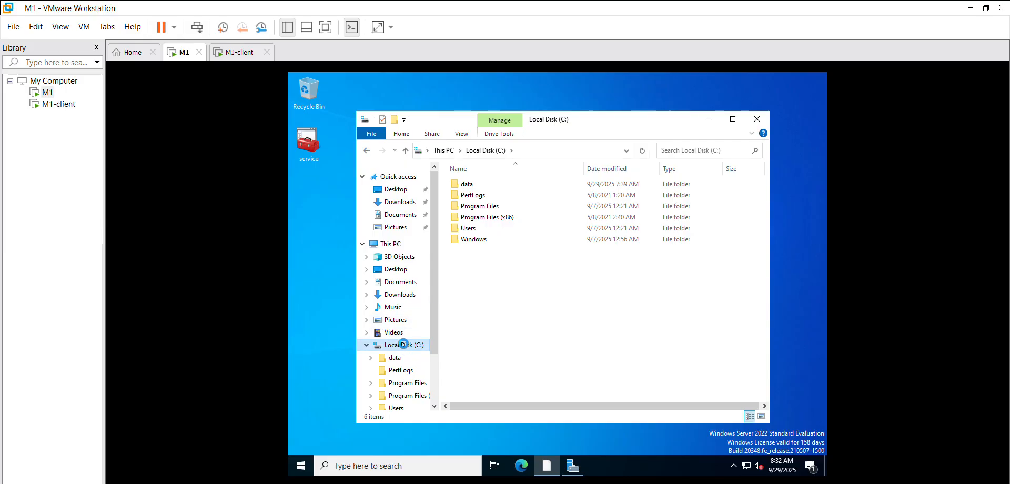
right_click(404, 347)
mouse_move(444, 328)
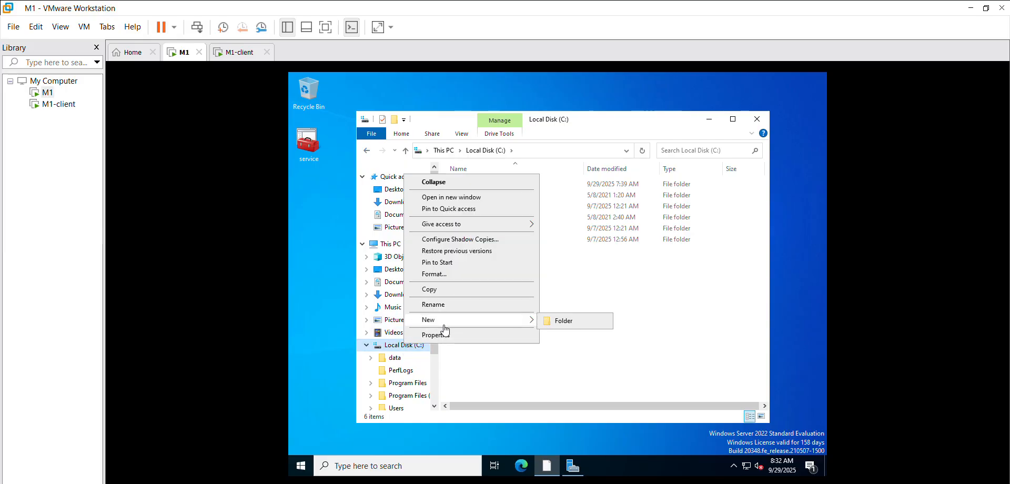
click(564, 321)
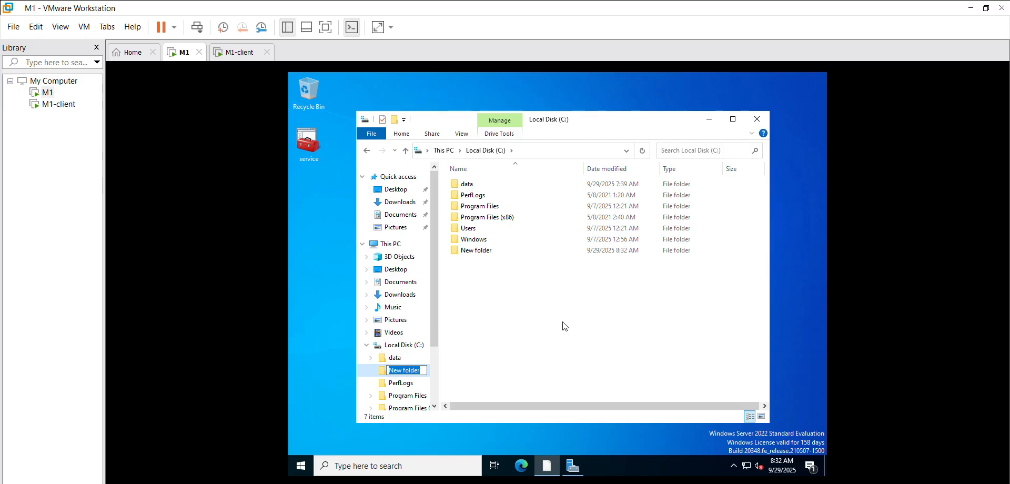
Rename the new folder on Local Disk (C:) as Sharing Data
click(479, 254)
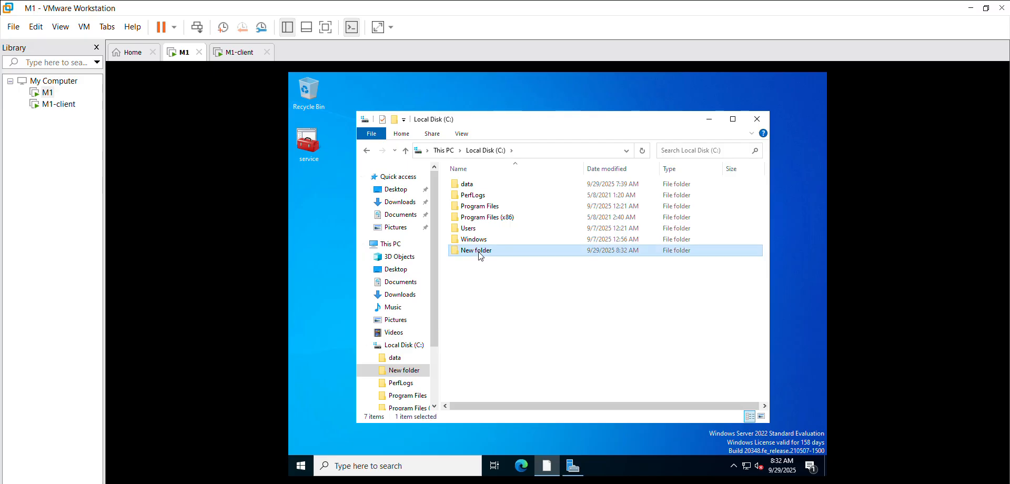
click(480, 254)
right_click(479, 251)
click(503, 250)
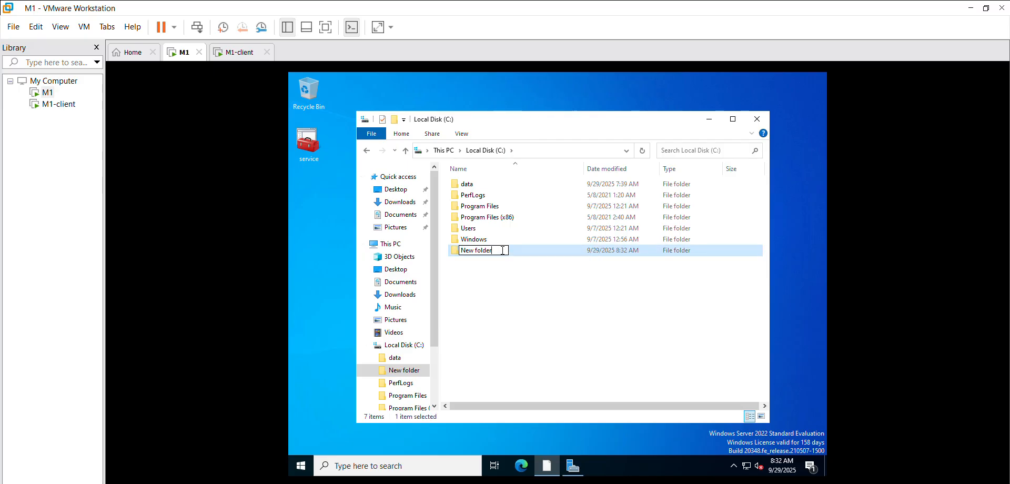
key(BackSpace)
key(BackSpace)
key(BackSpace)
key(BackSpace)
key(BackSpace)
key(BackSpace)
key(BackSpace)
key(BackSpace)
key(BackSpace)
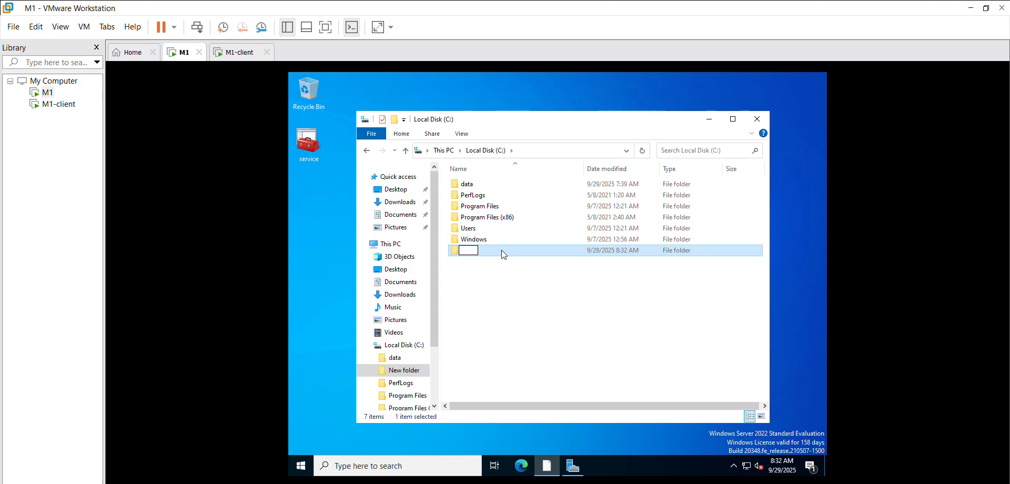
text(Sharing Data)
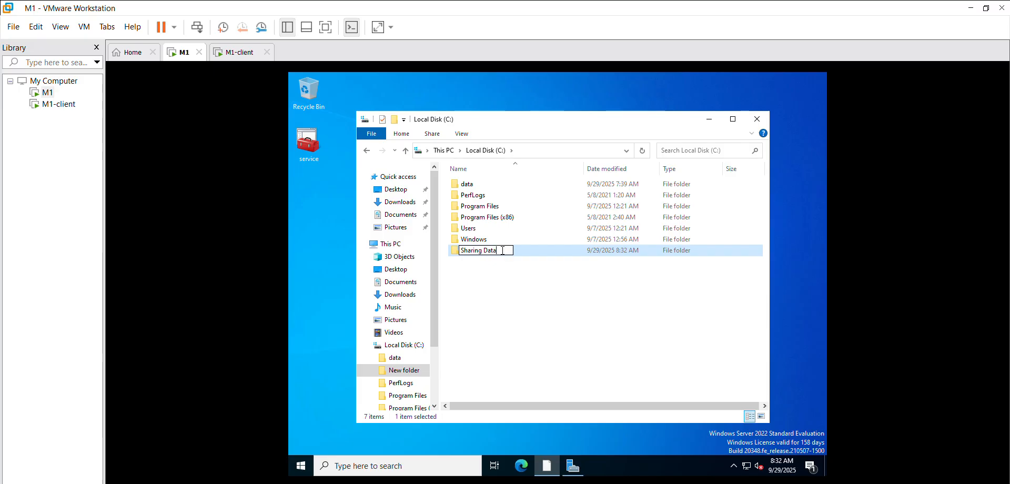
key(Return)
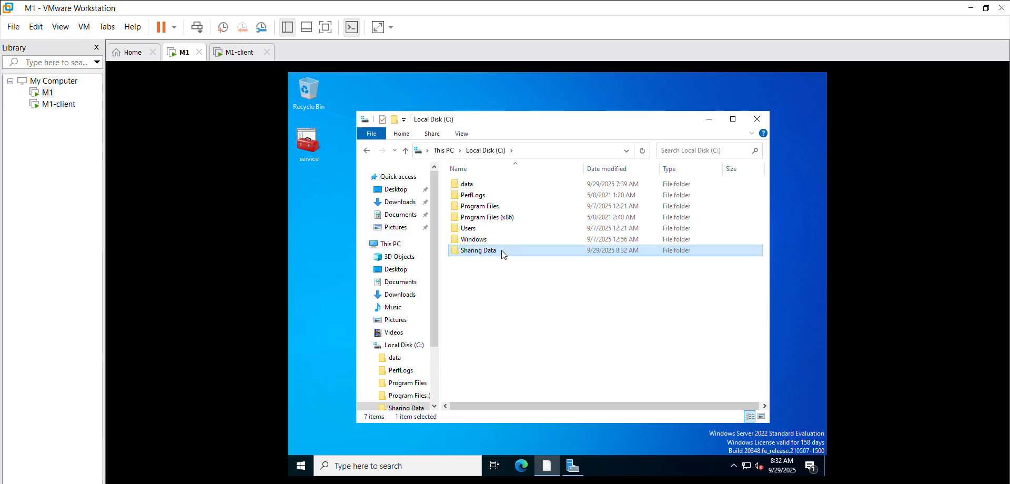
Create a second new folder at the root of Local Disk (C:), alongside Sharing Data
right_click(404, 349)
mouse_move(438, 323)
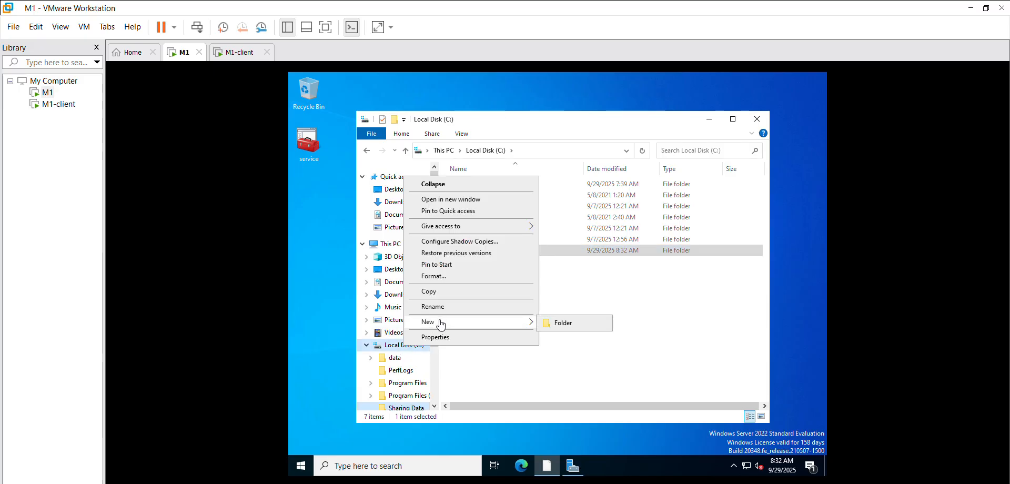
click(566, 323)
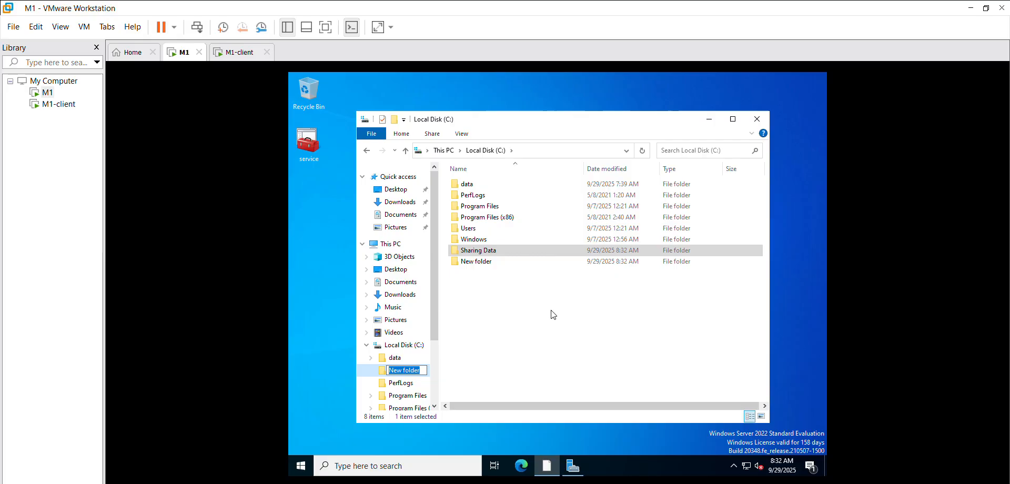
Rename the second new folder as Sharing User and close File Explorer
right_click(492, 263)
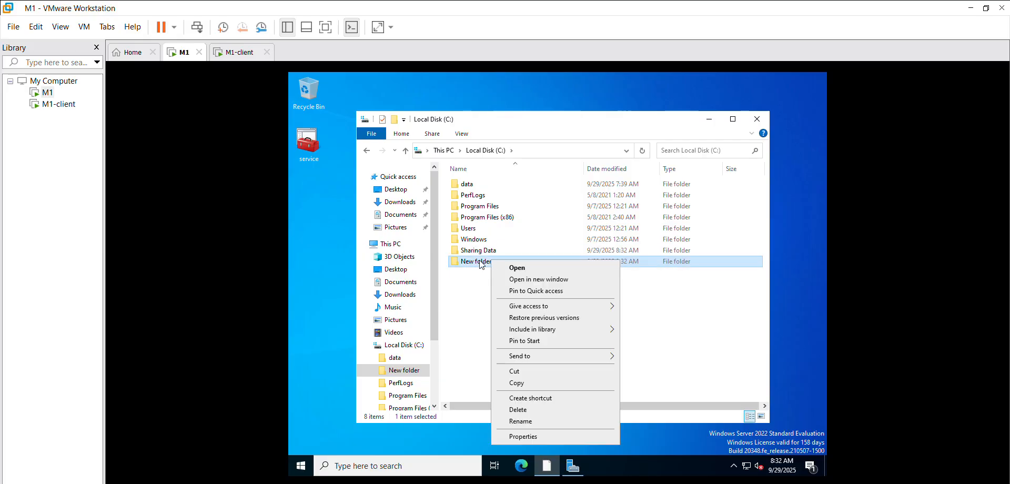
right_click(480, 263)
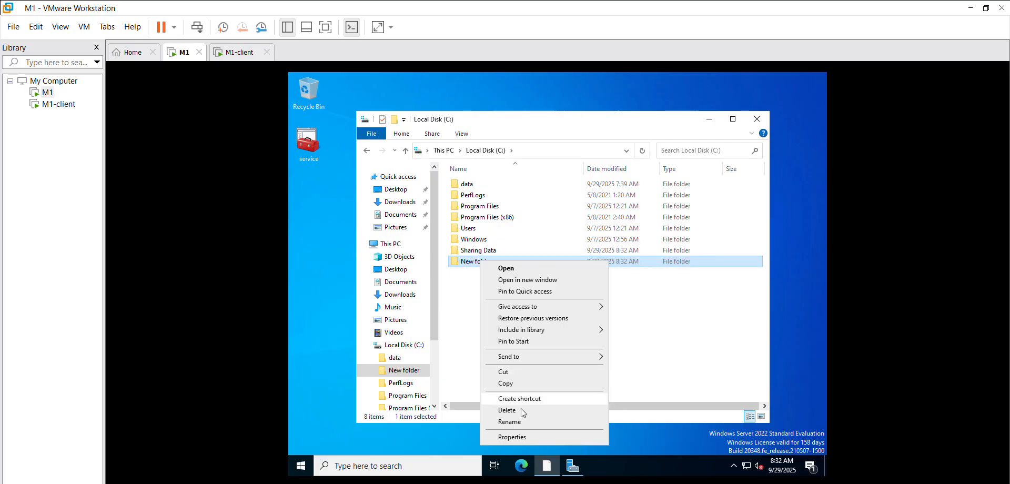
click(509, 423)
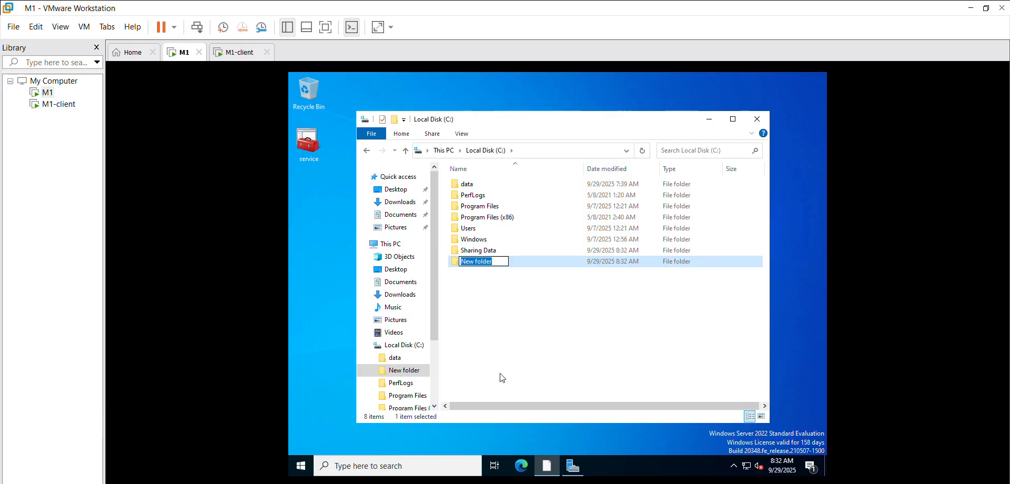
key(BackSpace)
text(Sharing us)
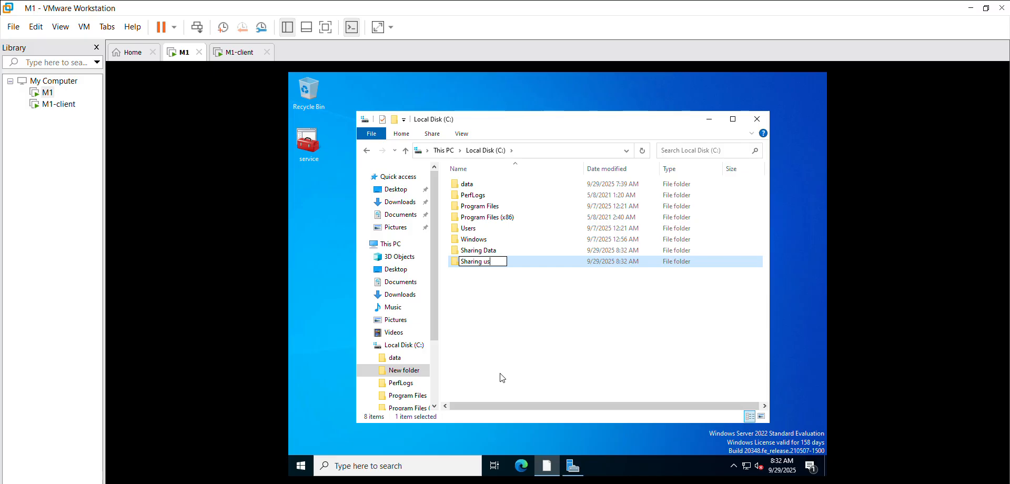
text(er)
key(BackSpace)
key(BackSpace)
key(BackSpace)
text(User)
key(Return)
click(756, 119)
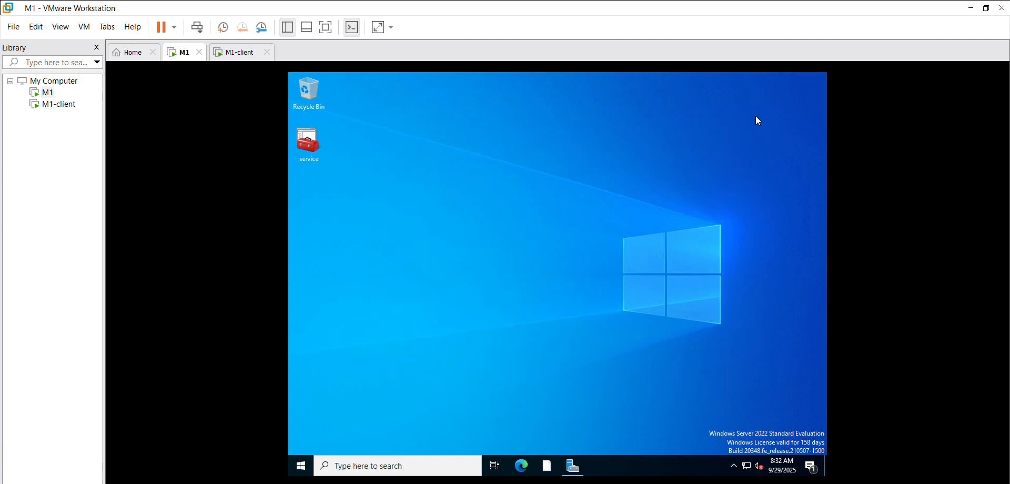
Switch to Server Manager and start adding roles and features, keeping the default installation type and destination server up to the server roles selection
click(578, 475)
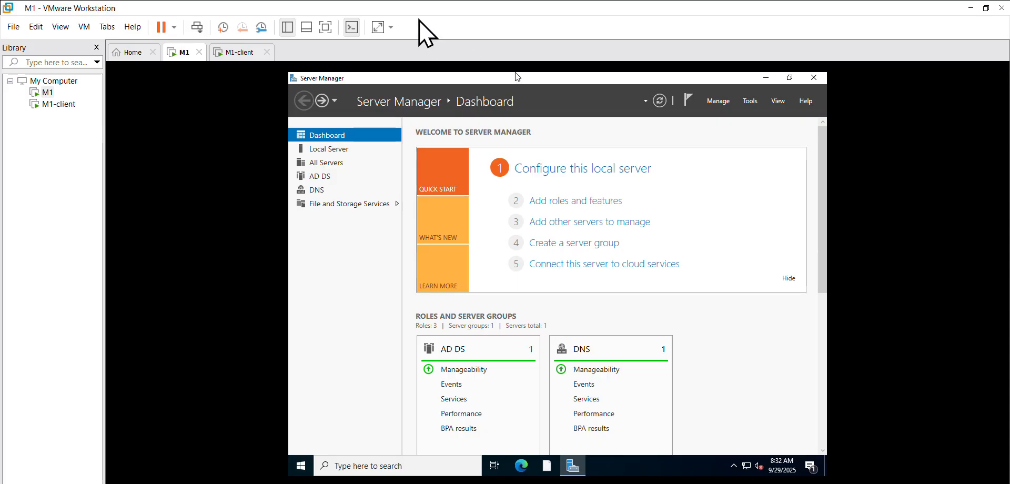
click(589, 205)
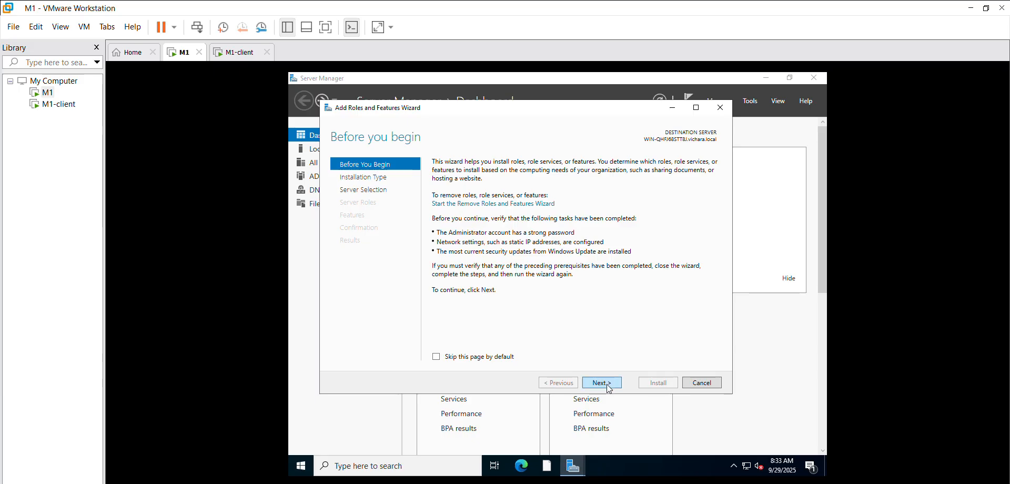
click(609, 388)
click(610, 388)
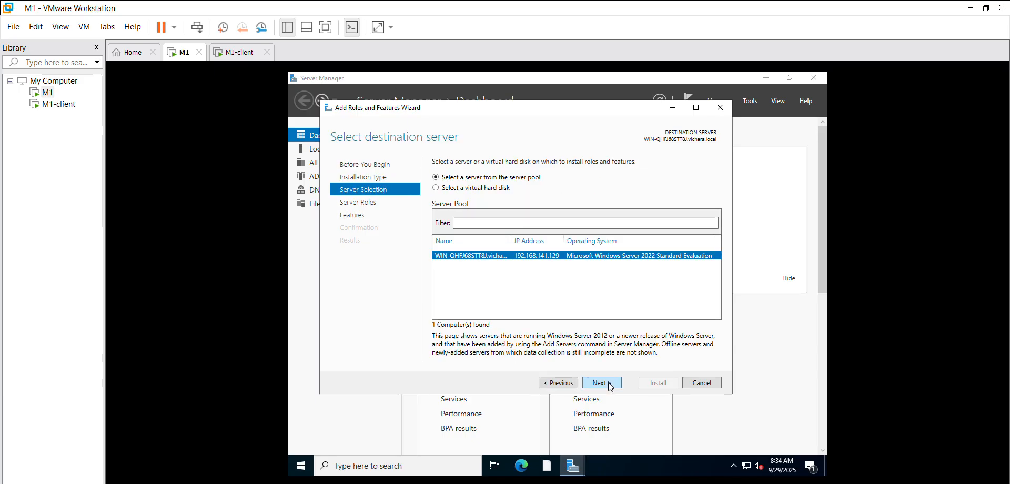
click(609, 388)
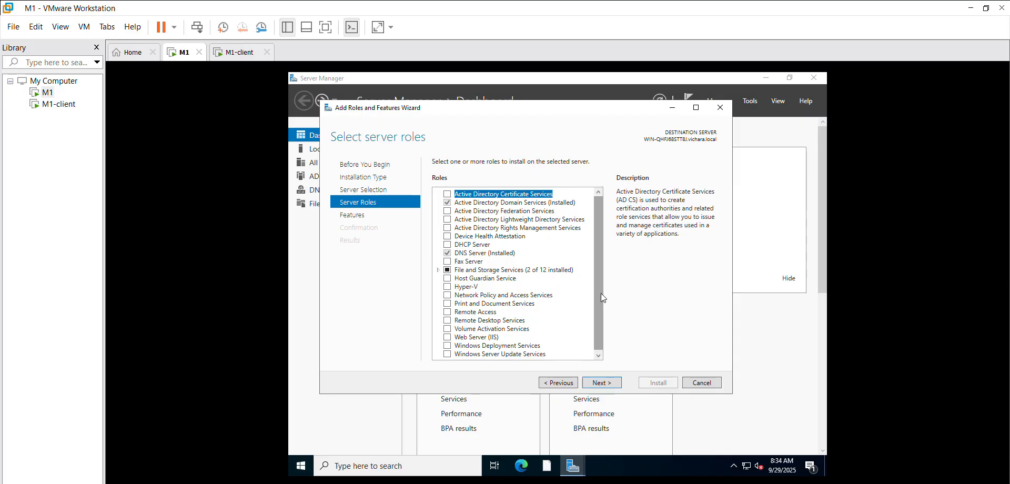
Select the File Server Resource Manager role under File and iSCSI Services, including its required management tools
scroll(603, 298, down, 1)
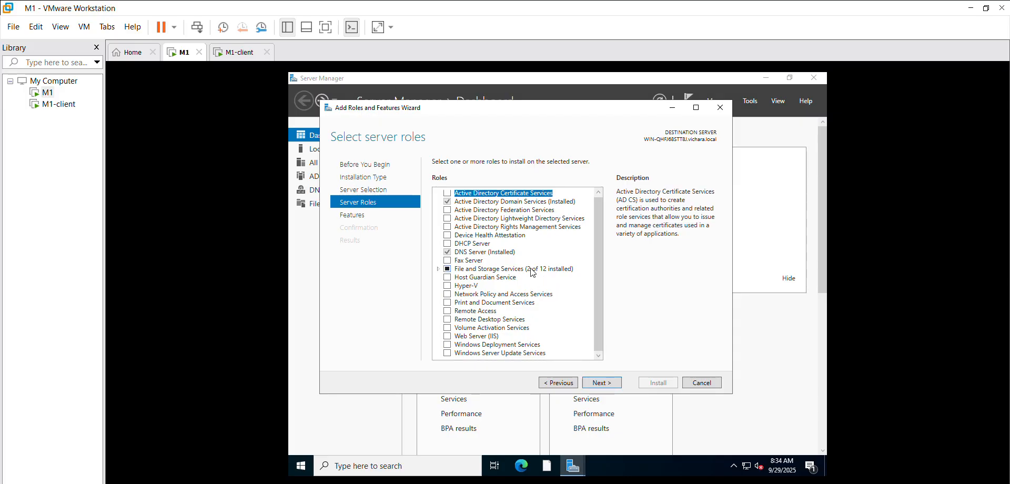
double_click(507, 270)
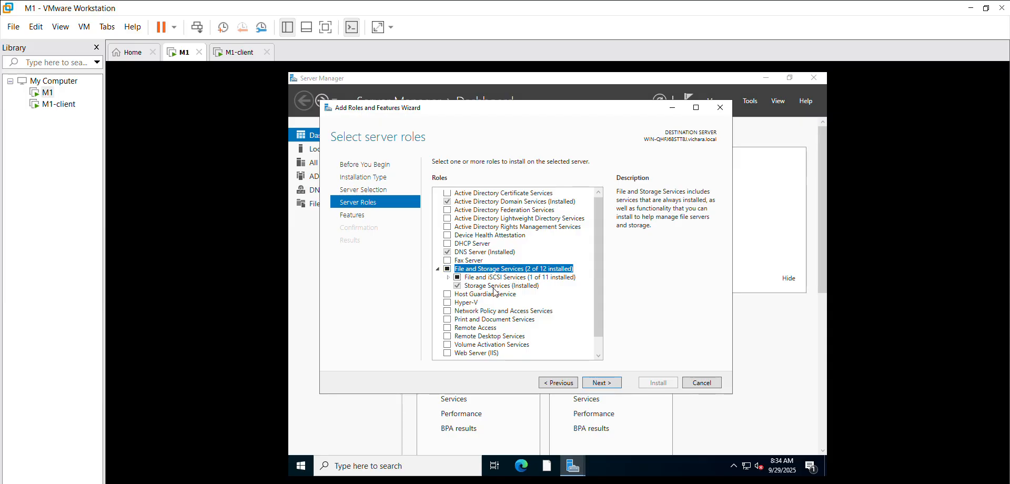
click(449, 276)
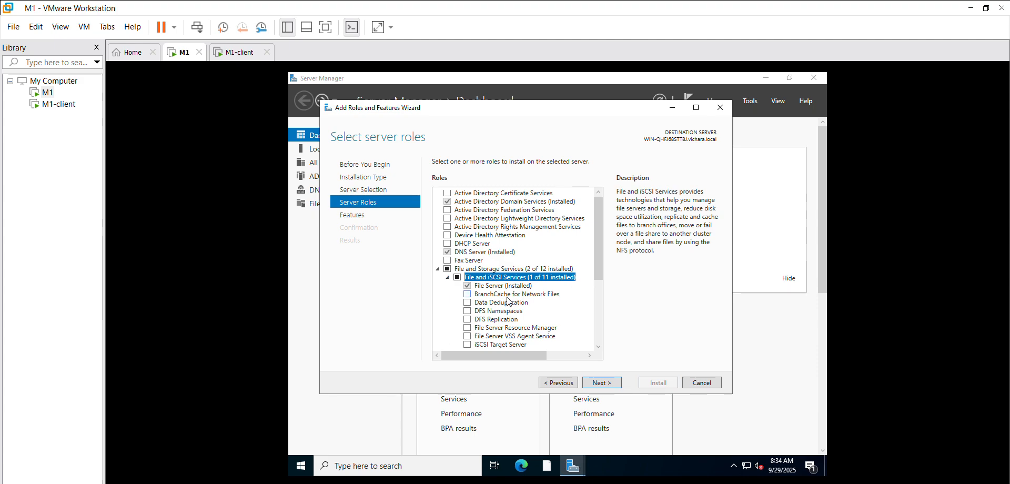
click(501, 329)
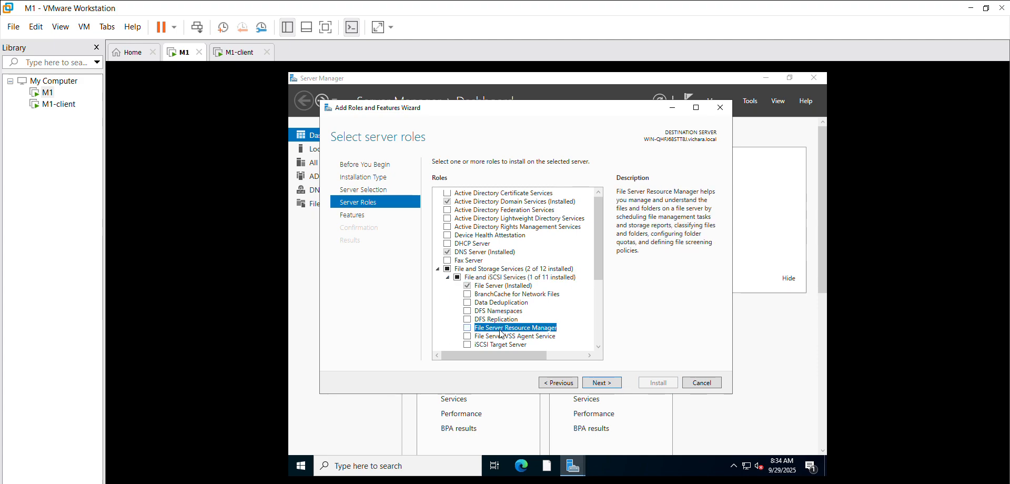
click(468, 329)
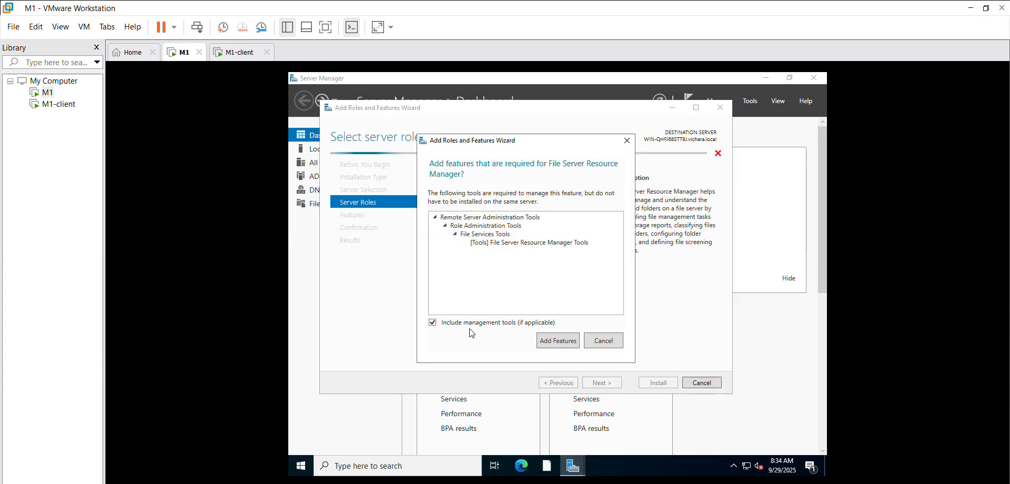
click(555, 343)
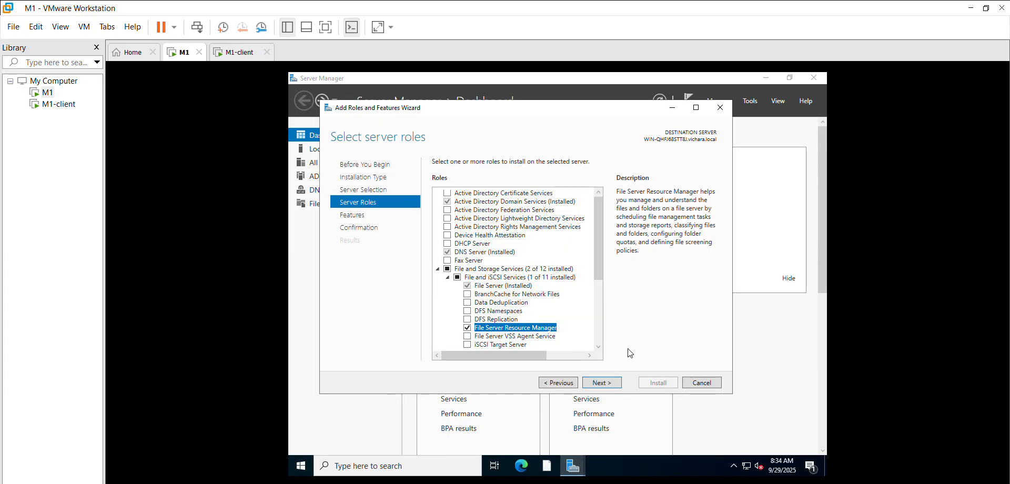
Install File Server Resource Manager without extra features and close the wizard when the installation finishes
click(620, 386)
click(619, 385)
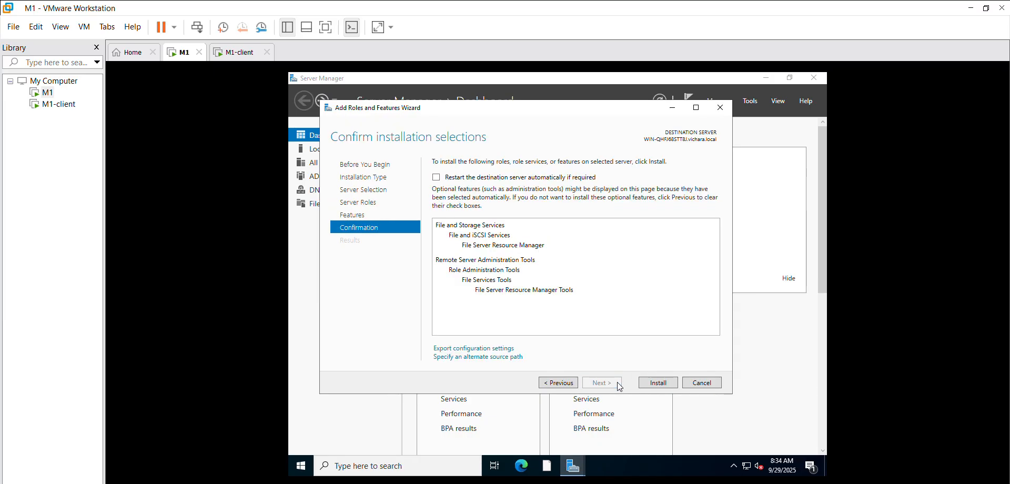
click(652, 383)
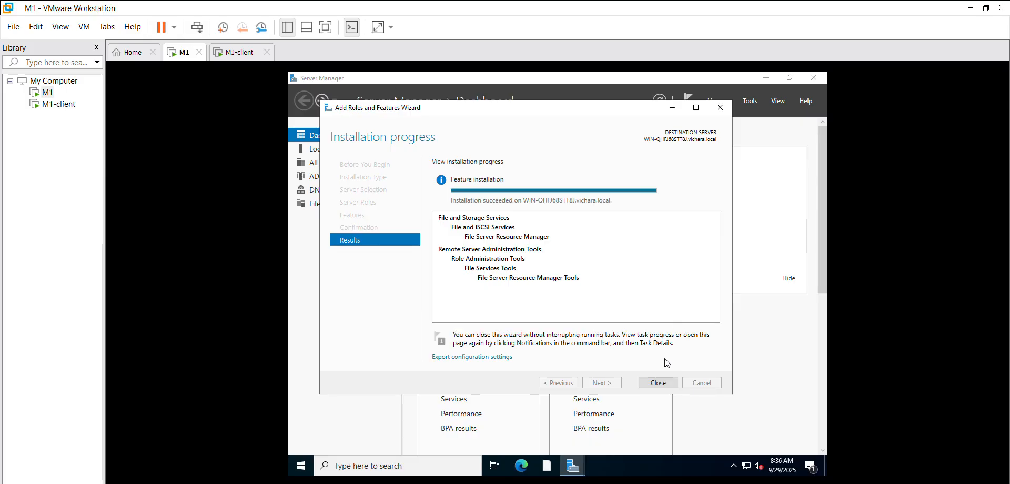
click(659, 381)
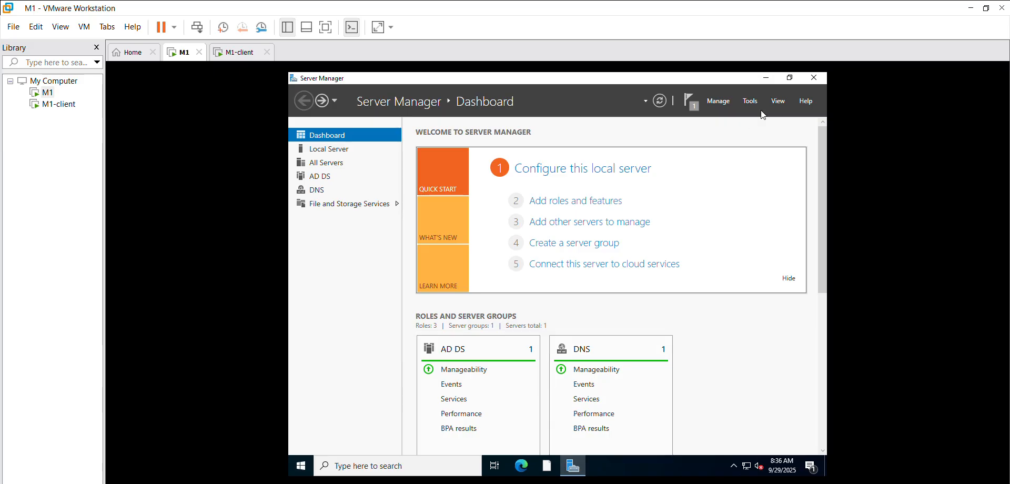
Open File Server Resource Manager and display the Quotas node under Quota Management
click(750, 101)
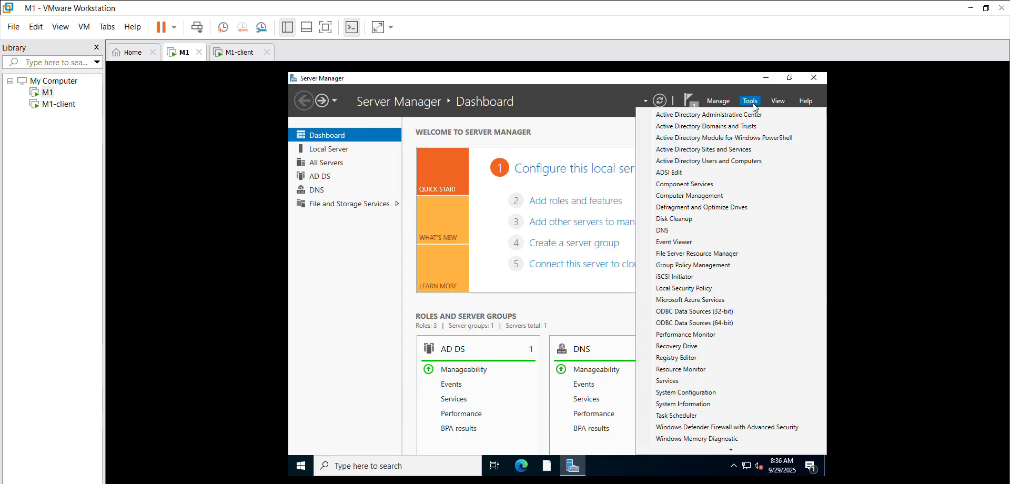
click(721, 254)
click(294, 127)
click(336, 137)
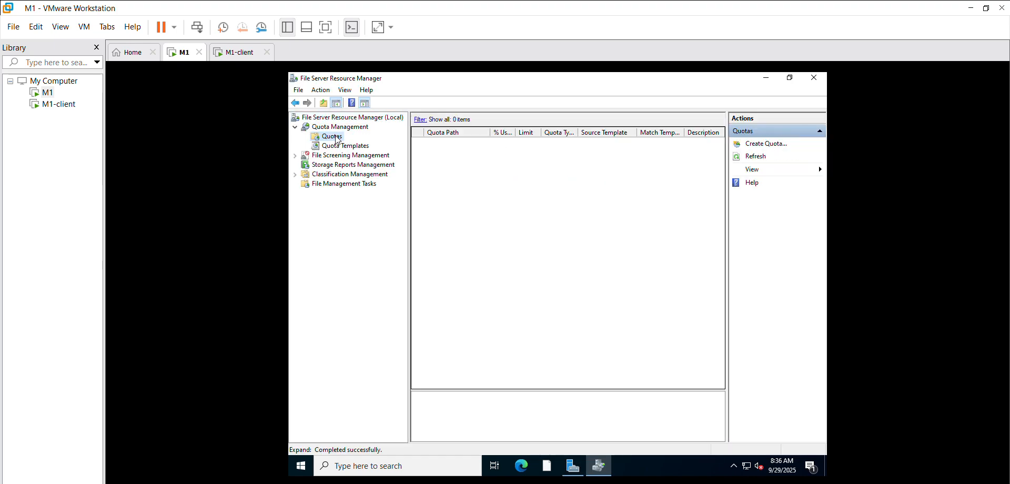
Create a quota on the C:\Sharing Data folder path, deriving its properties from the 100 MB Limit template
right_click(335, 136)
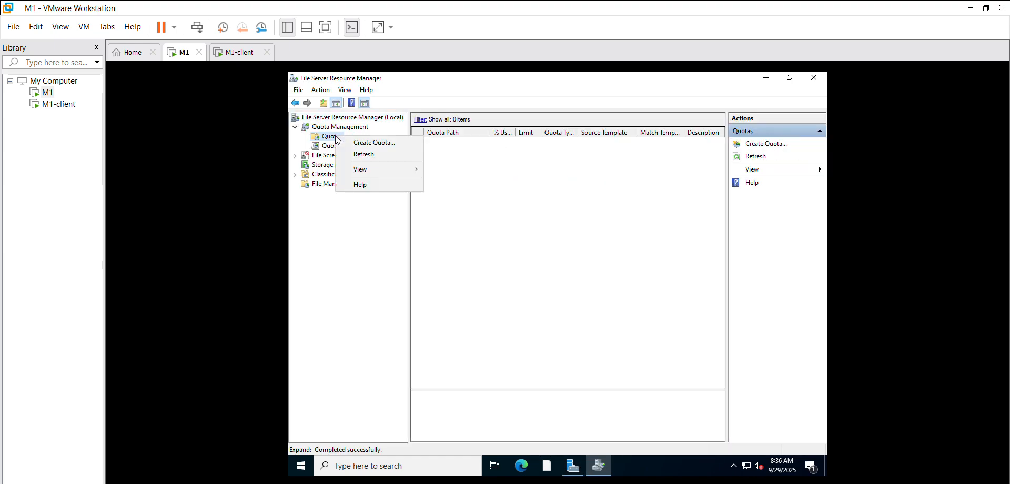
click(375, 143)
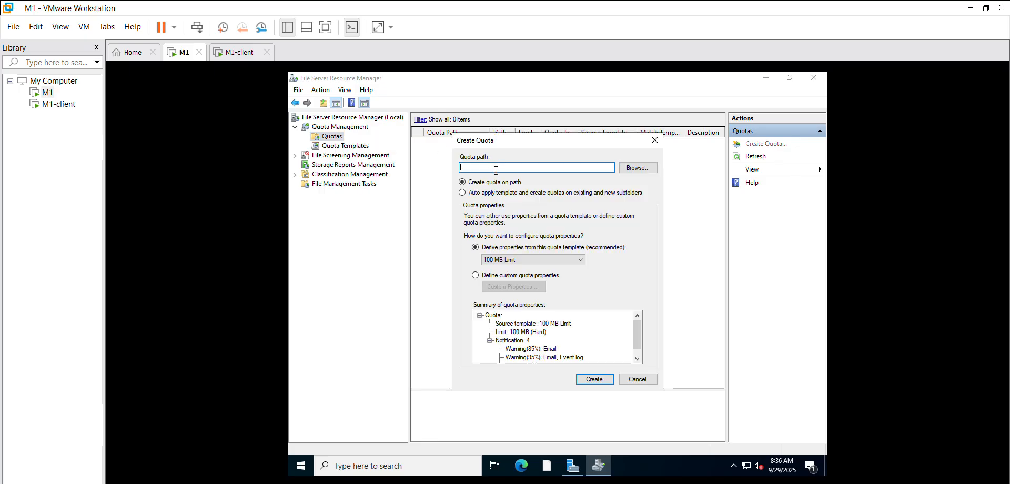
click(638, 169)
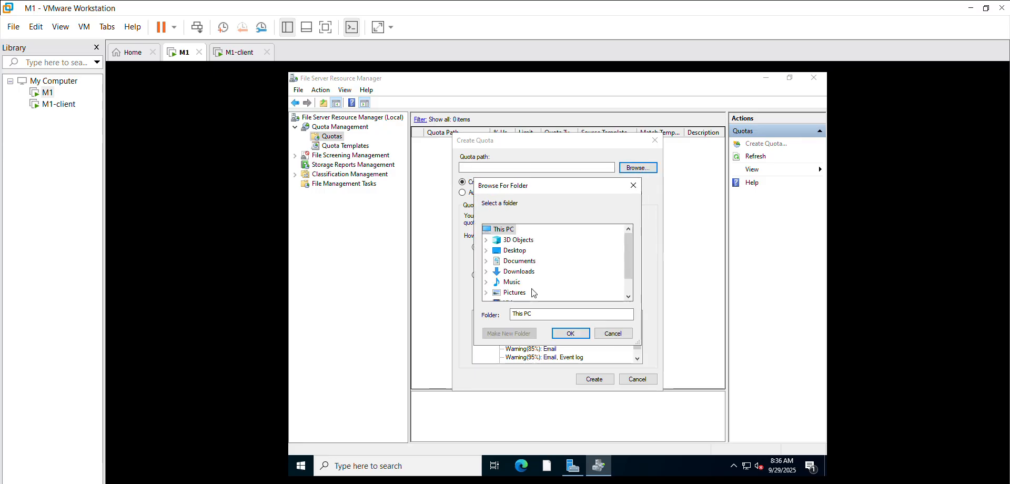
scroll(526, 295, down, 1)
double_click(508, 293)
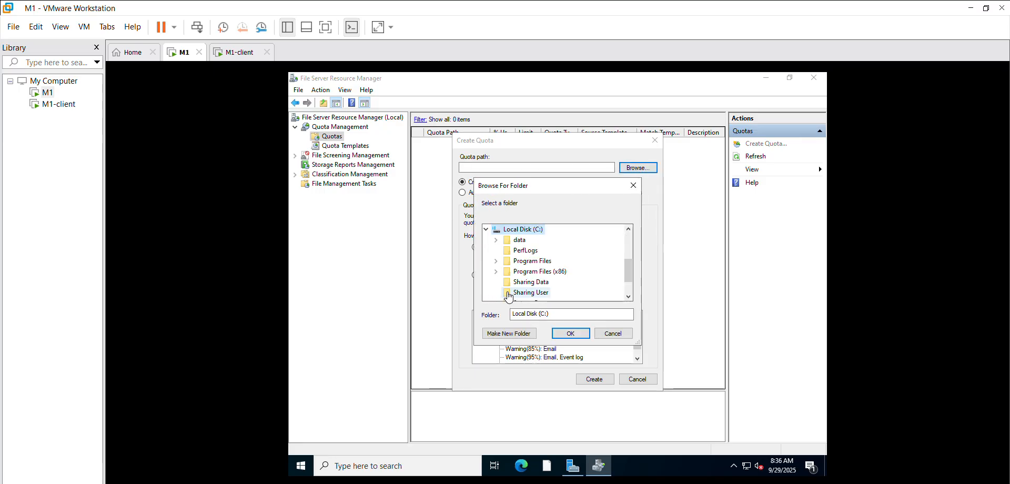
click(532, 284)
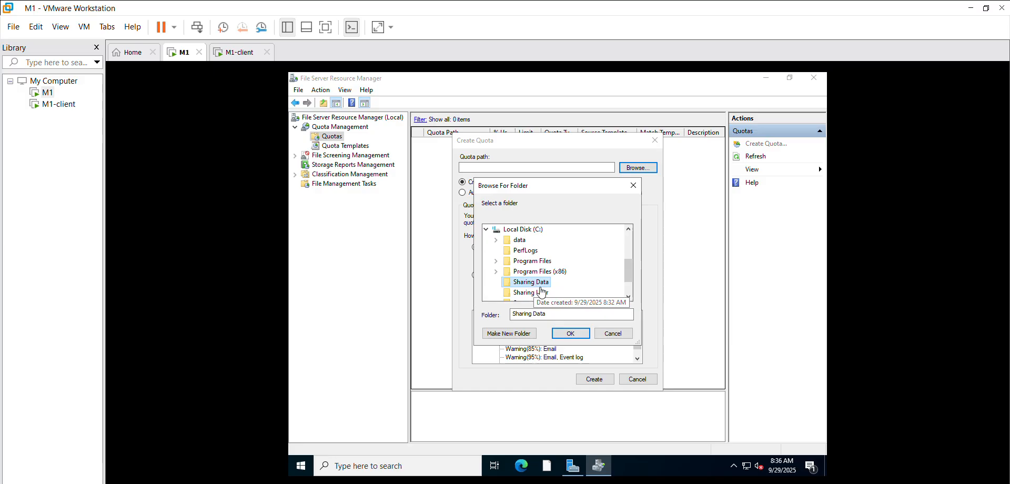
click(563, 335)
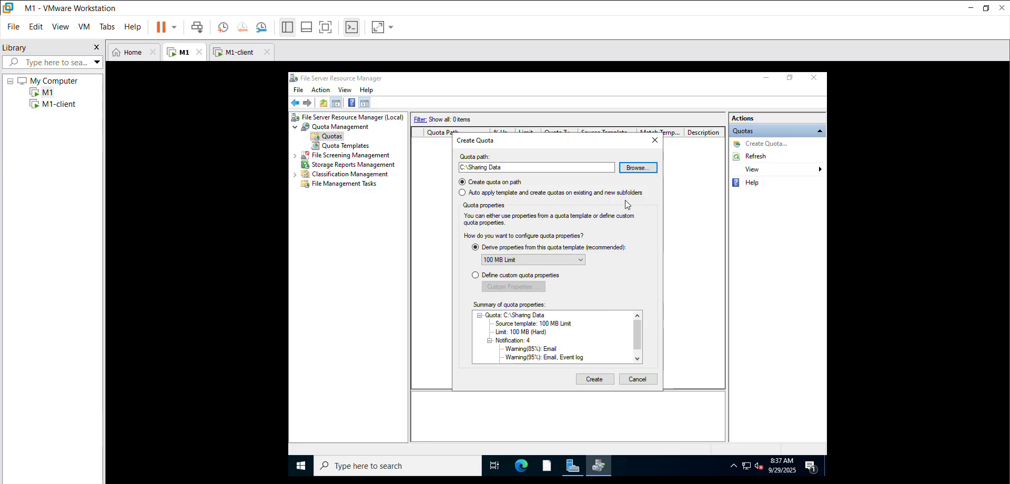
click(593, 381)
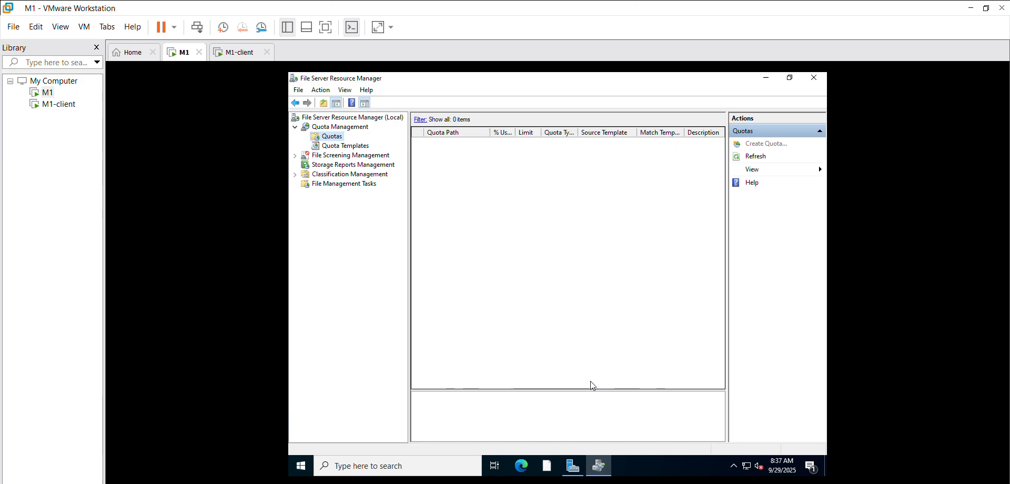
Create an auto apply quota on C:\Sharing User for existing and new subfolders, using the 100 MB Limit template
right_click(332, 138)
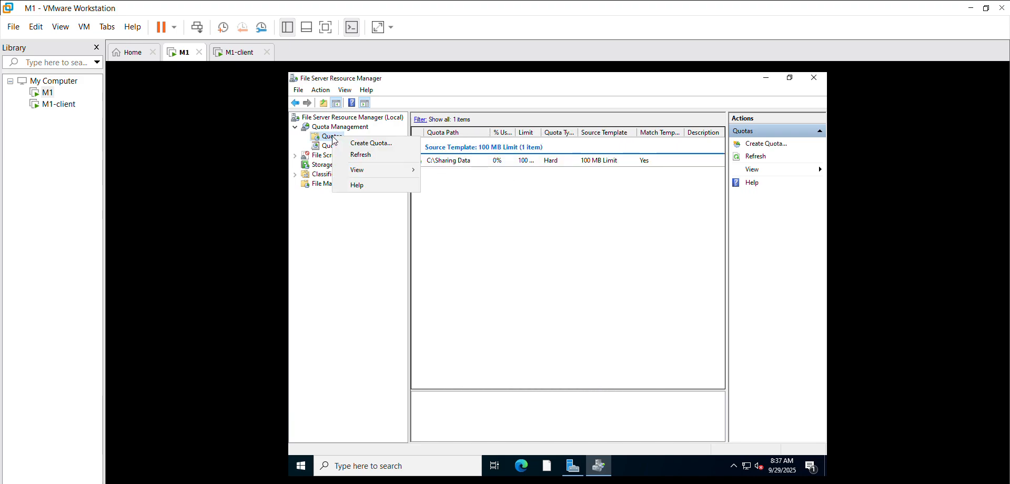
click(376, 143)
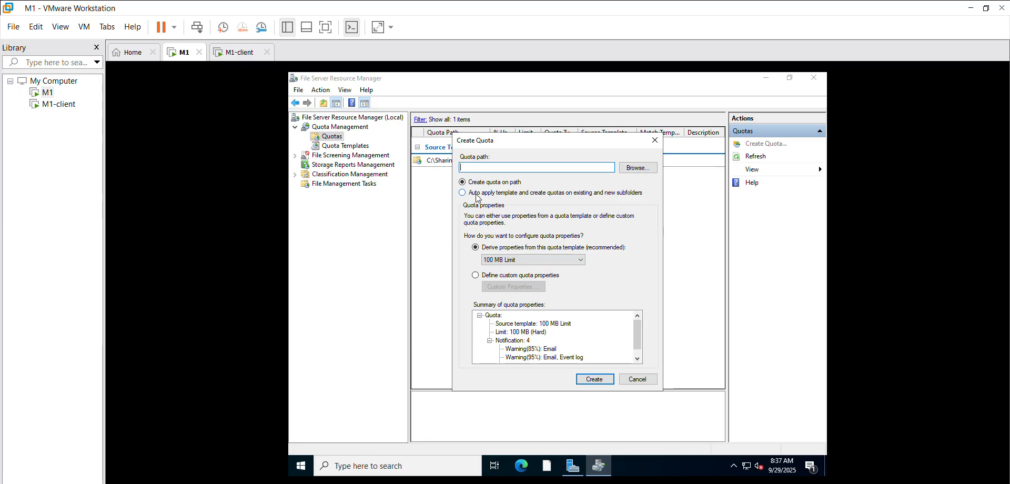
click(632, 175)
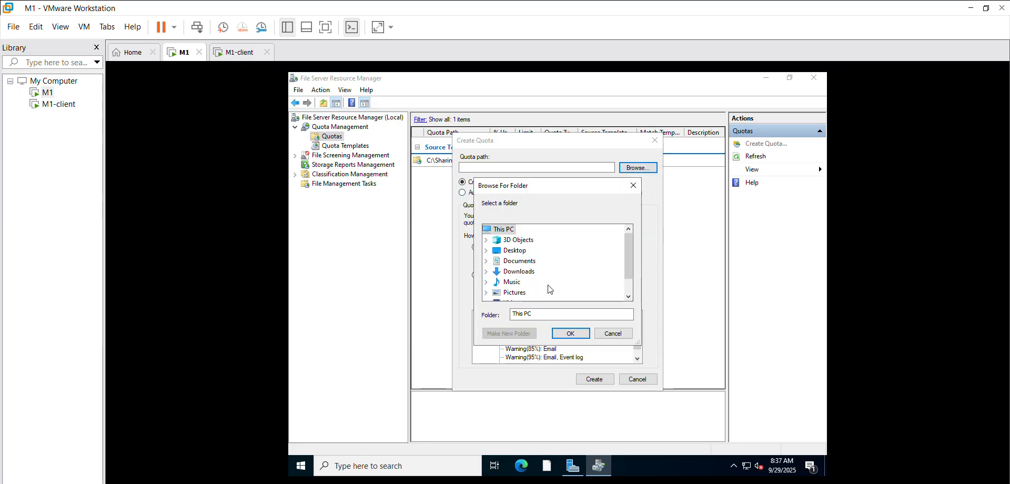
scroll(549, 289, down, 1)
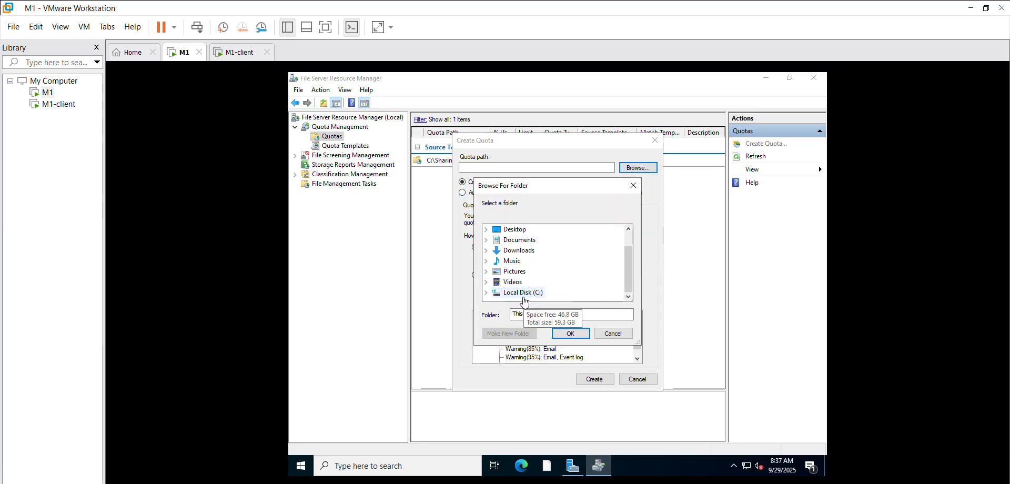
double_click(523, 294)
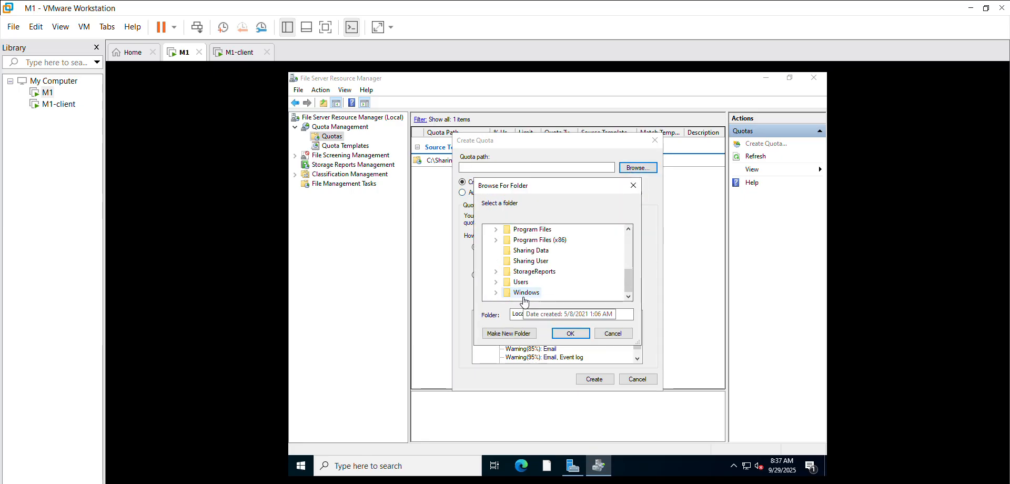
click(545, 261)
click(572, 334)
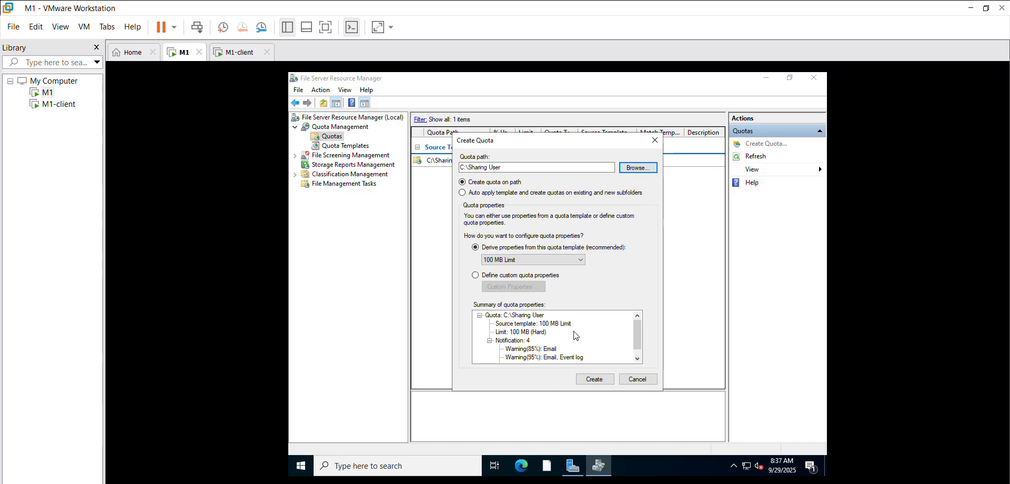
click(463, 194)
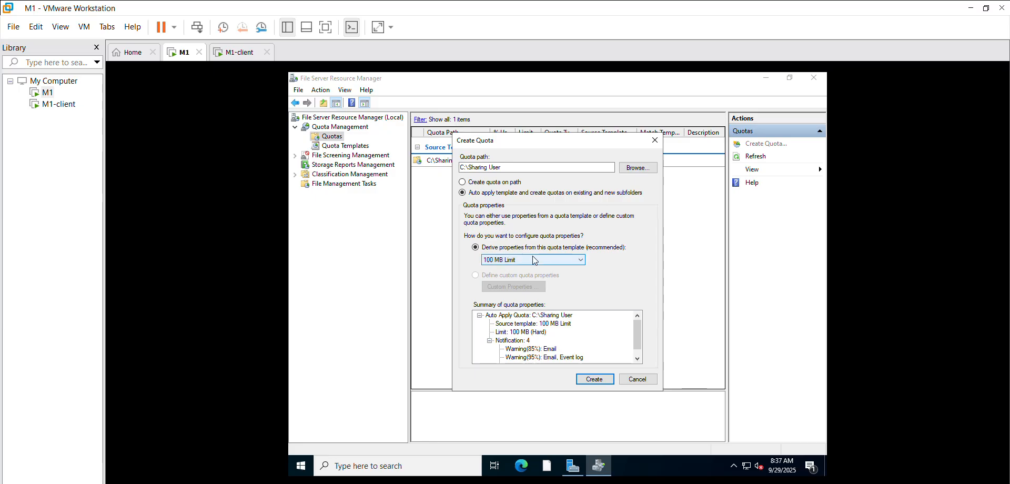
click(596, 379)
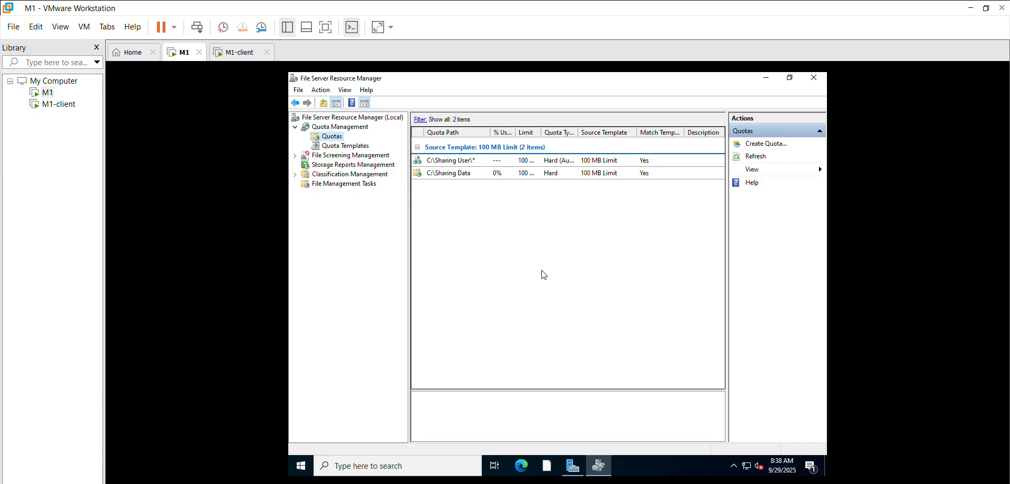
Start a new file group under File Screening Management and name it Block Media
click(296, 156)
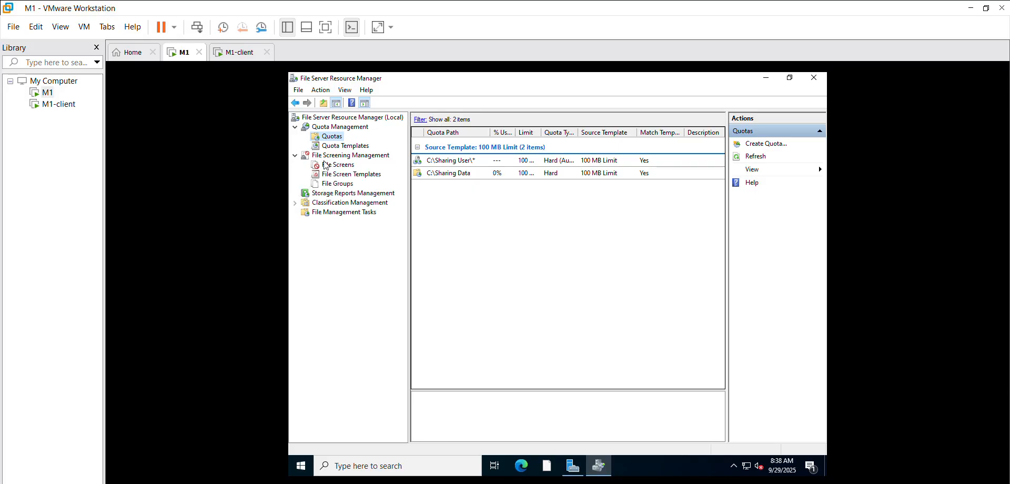
click(332, 185)
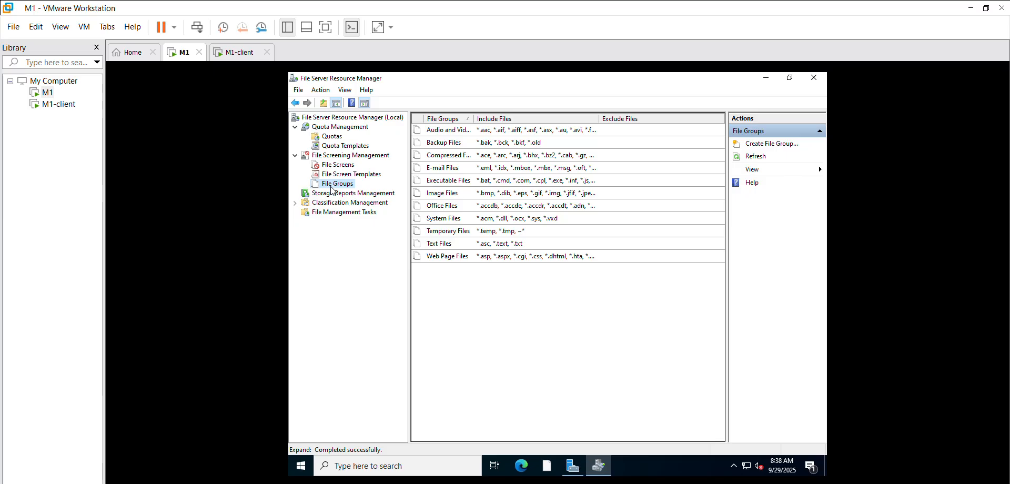
right_click(332, 191)
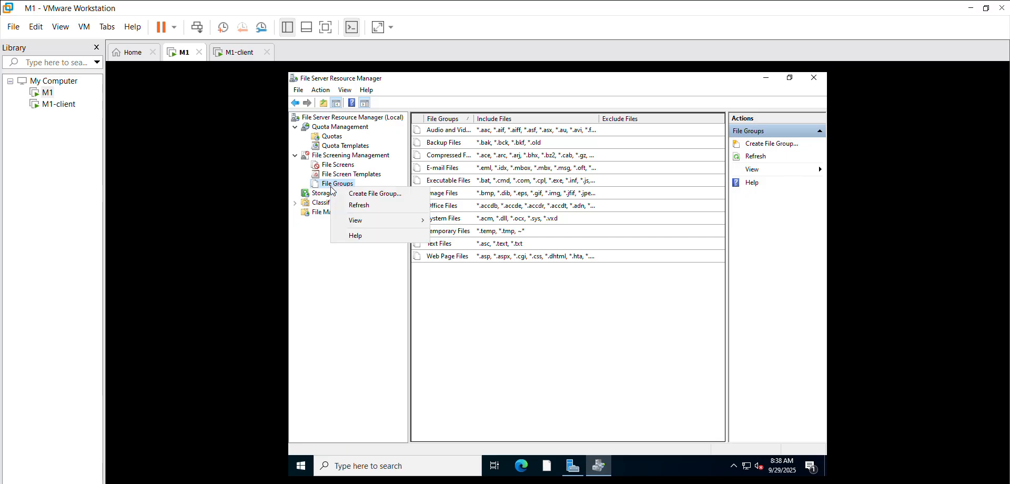
click(355, 193)
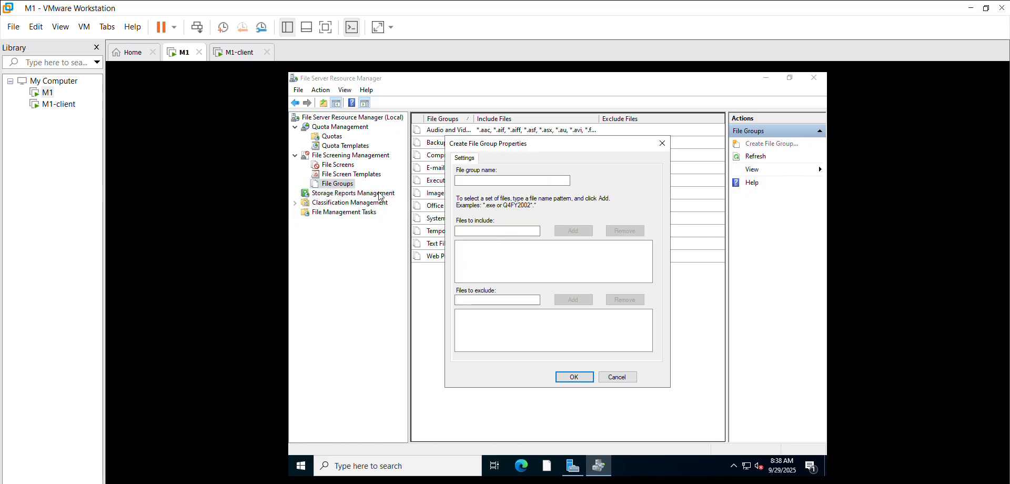
click(471, 184)
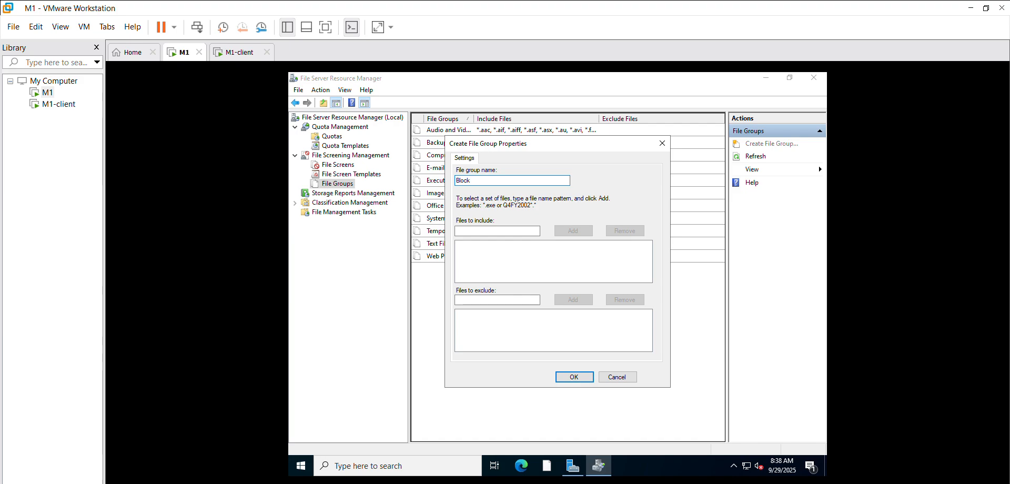
text(Media)
Add the patterns *jpg, *mp3 and *mp4 to the files to include in the Block Media group
click(491, 231)
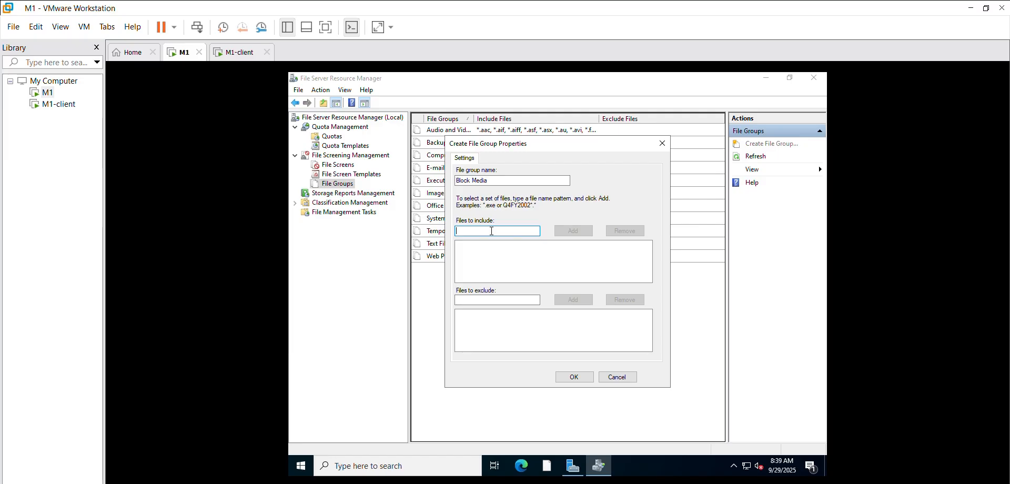
text(*.jpg)
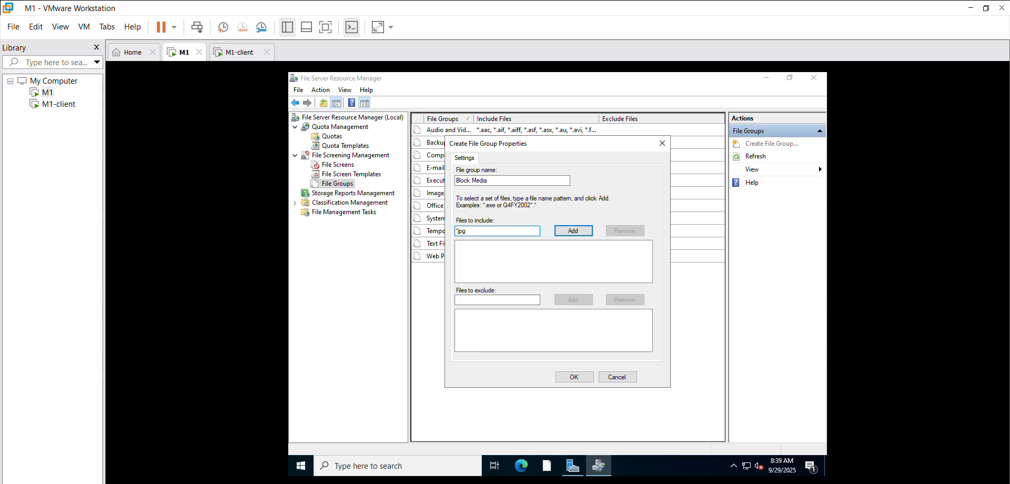
click(579, 232)
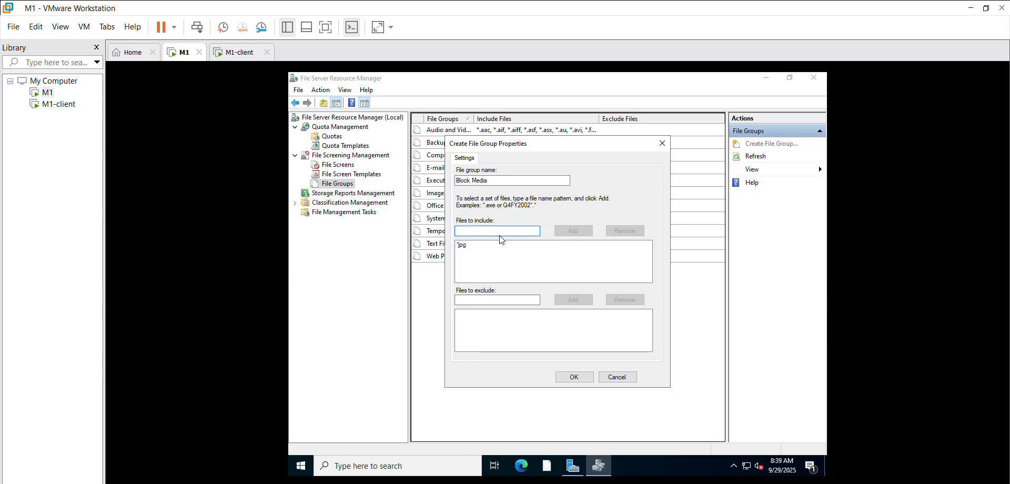
text(*)
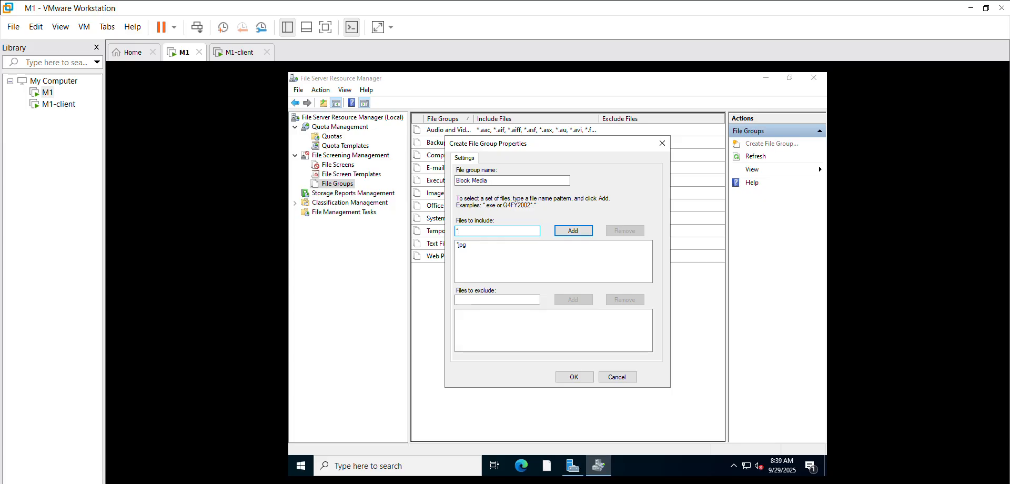
text(mp3)
click(576, 232)
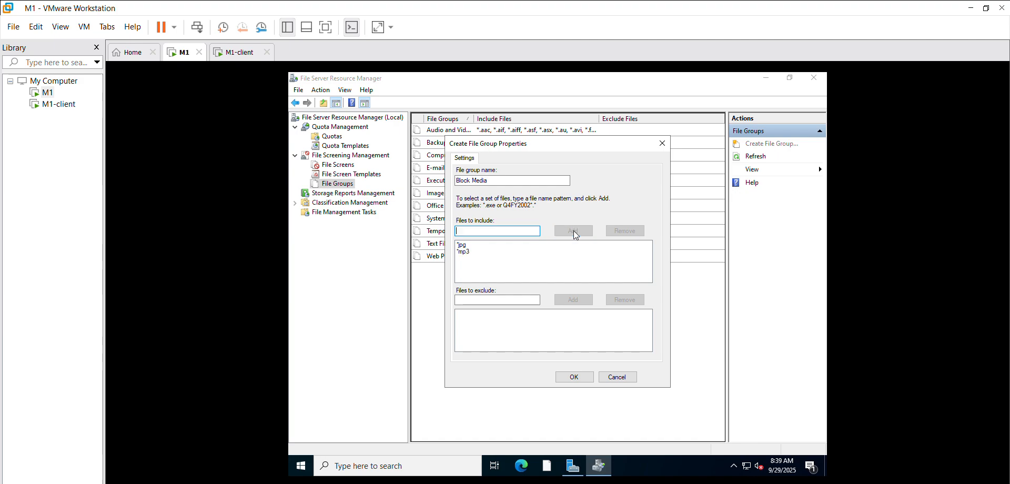
text(*)
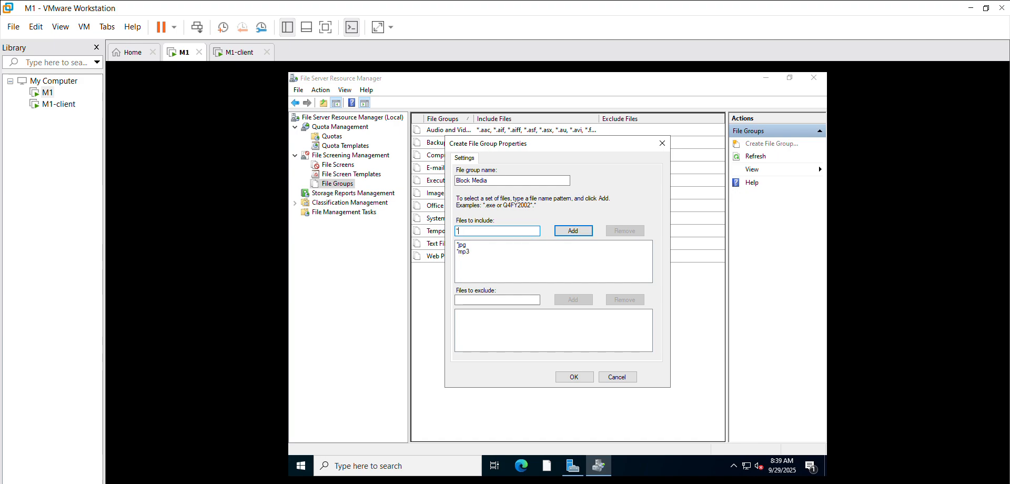
text(mp4)
click(565, 235)
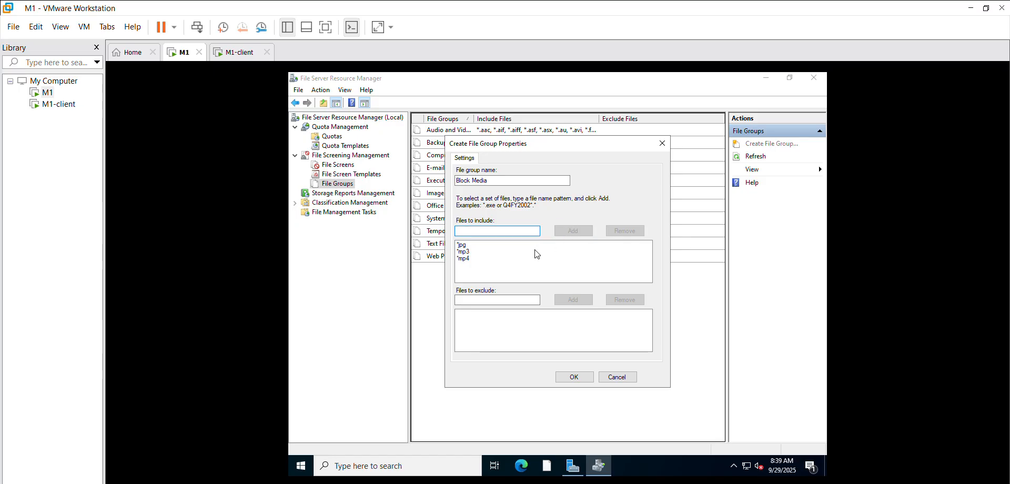
Add the *exe. pattern to the included files and save the Block Media file group
text(*e)
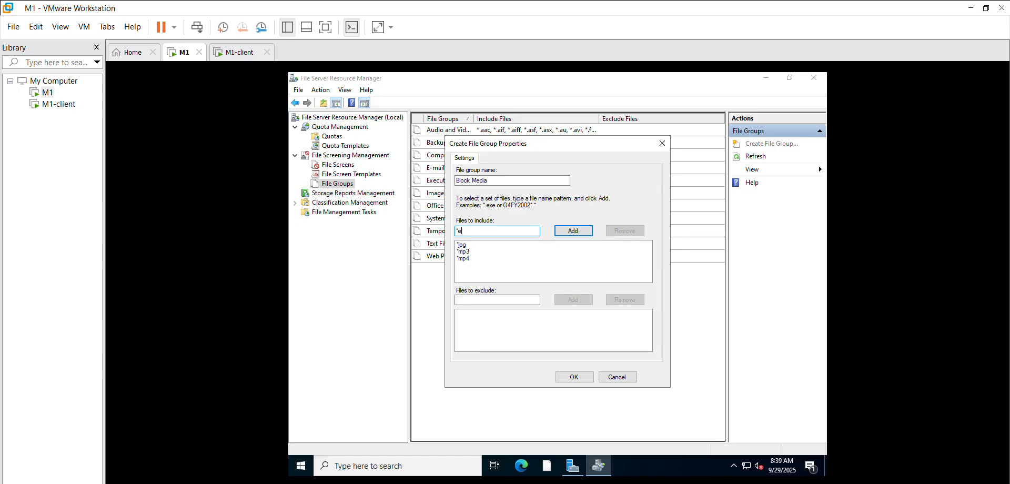
text(xe.)
click(574, 232)
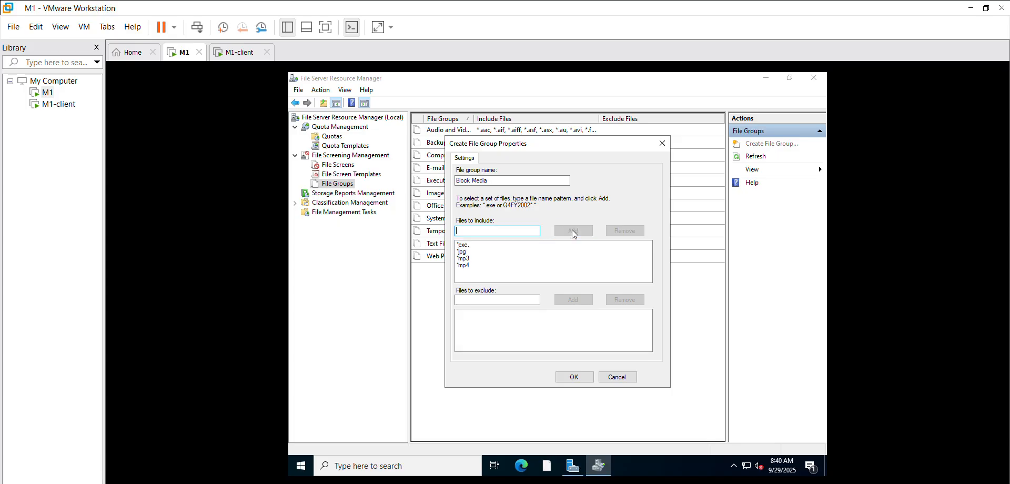
click(580, 380)
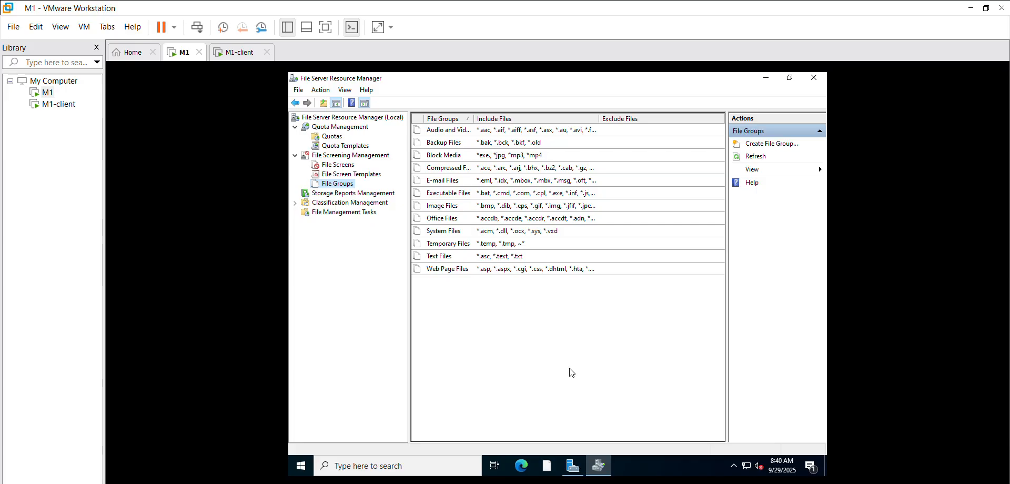
click(451, 155)
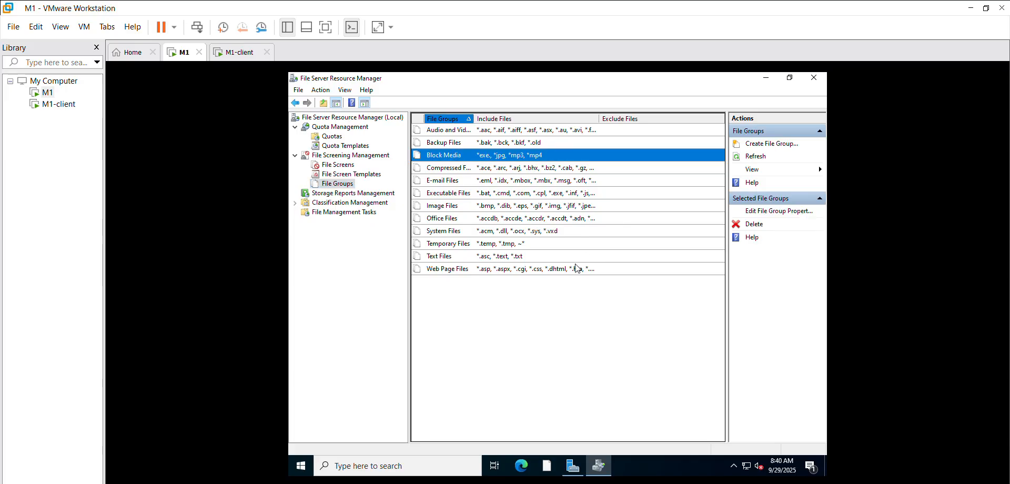
click(534, 301)
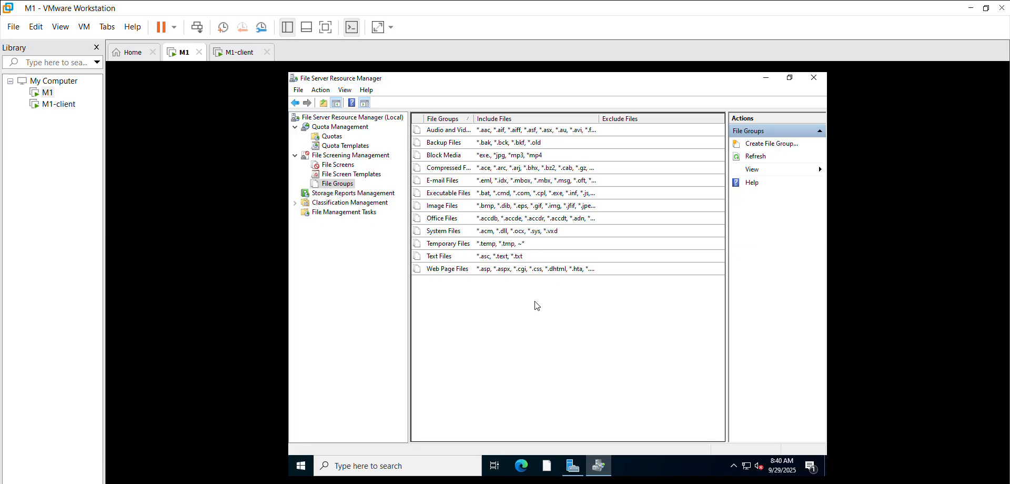
Start a new file screen and set its path to the C:\Sharing Data folder
click(347, 166)
right_click(347, 166)
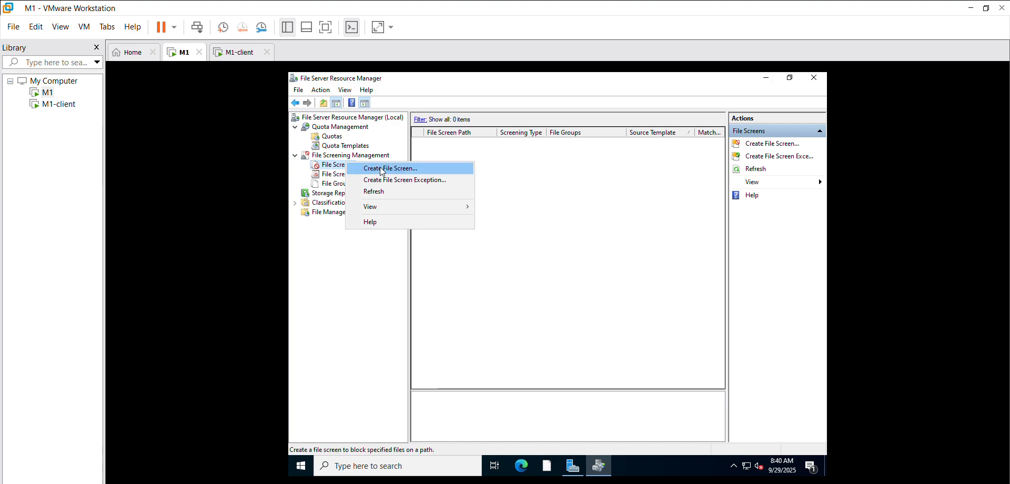
click(381, 172)
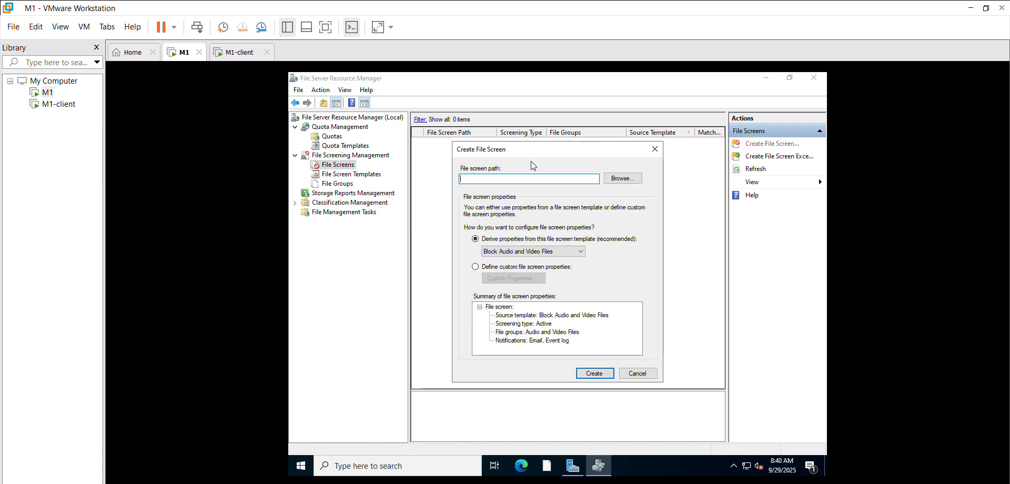
click(619, 179)
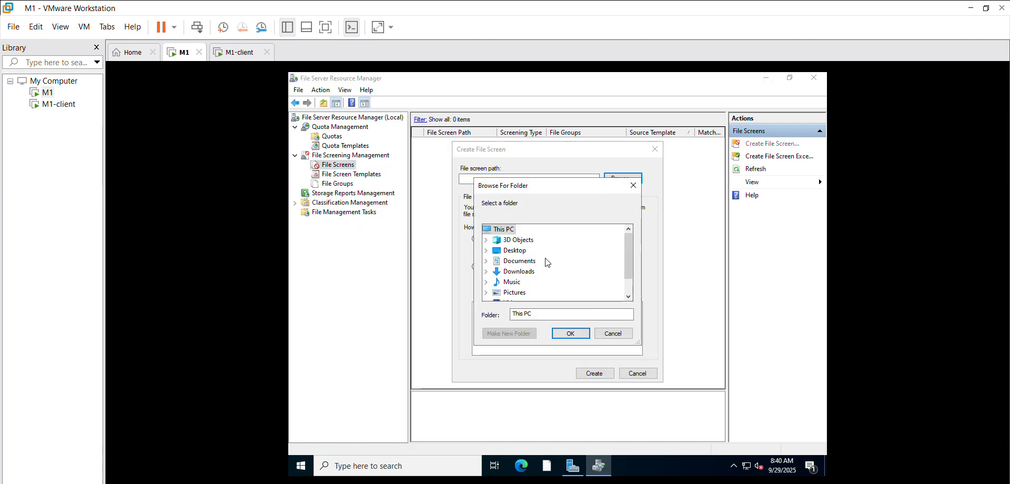
scroll(546, 267, down, 1)
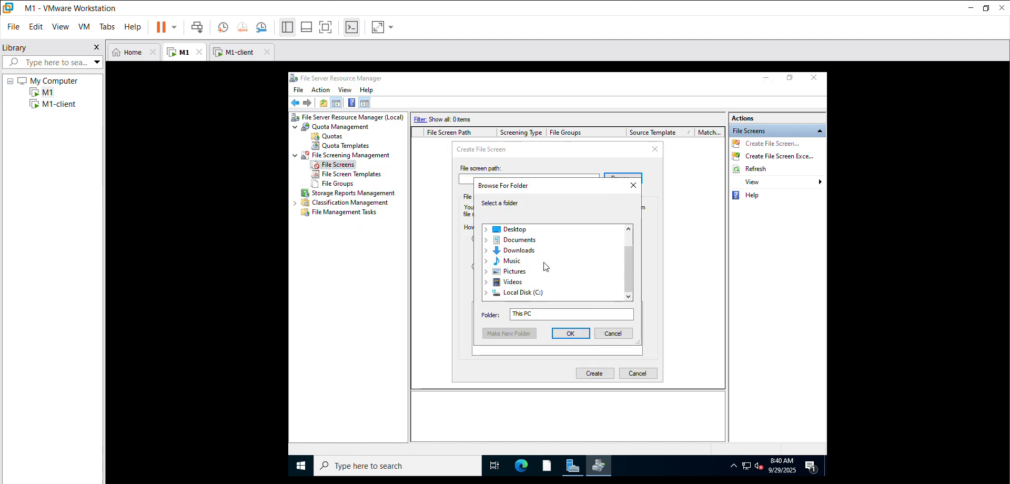
double_click(521, 294)
scroll(521, 300, down, 1)
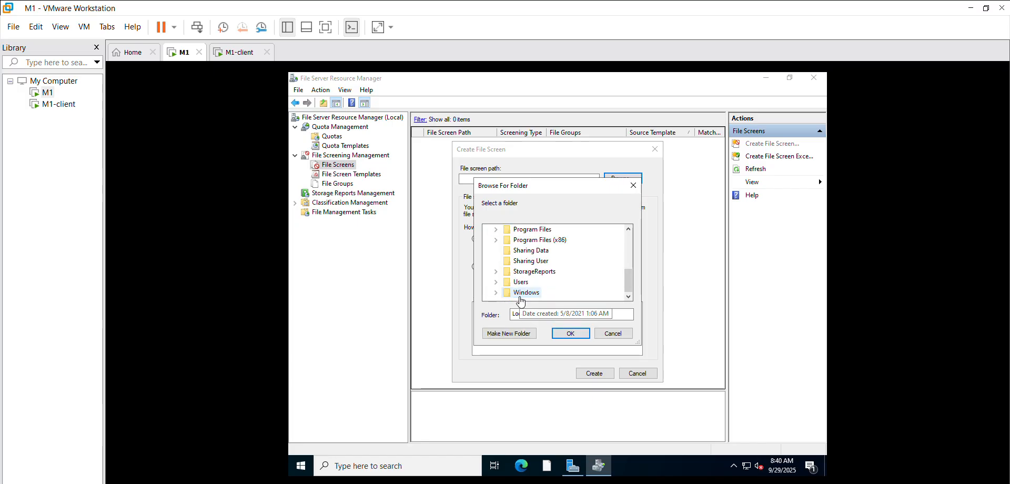
click(529, 252)
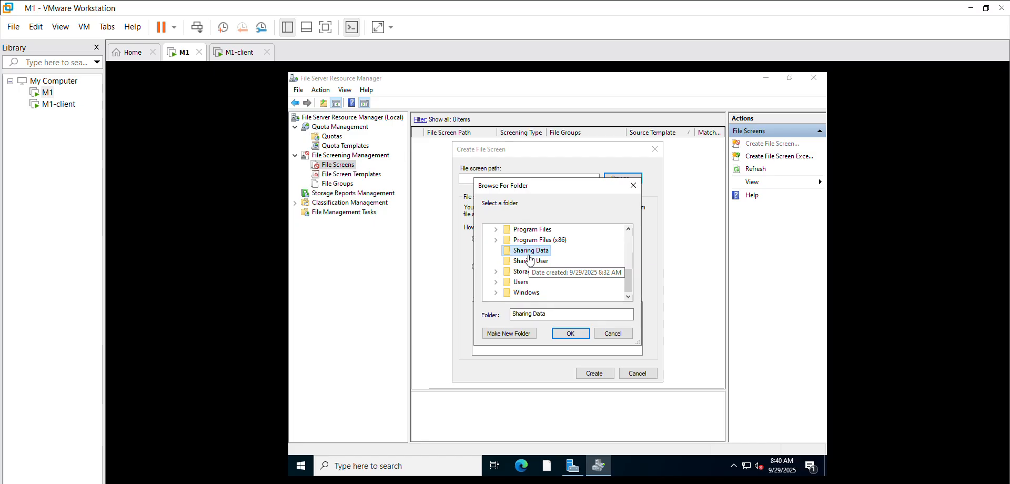
click(576, 335)
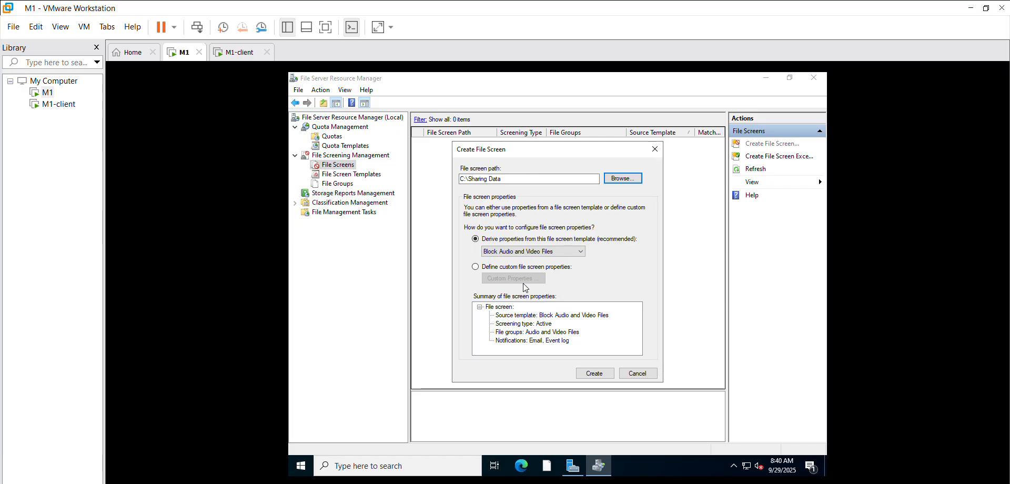
Define custom file screen properties that block the Block Media file group, keeping active screening
click(475, 270)
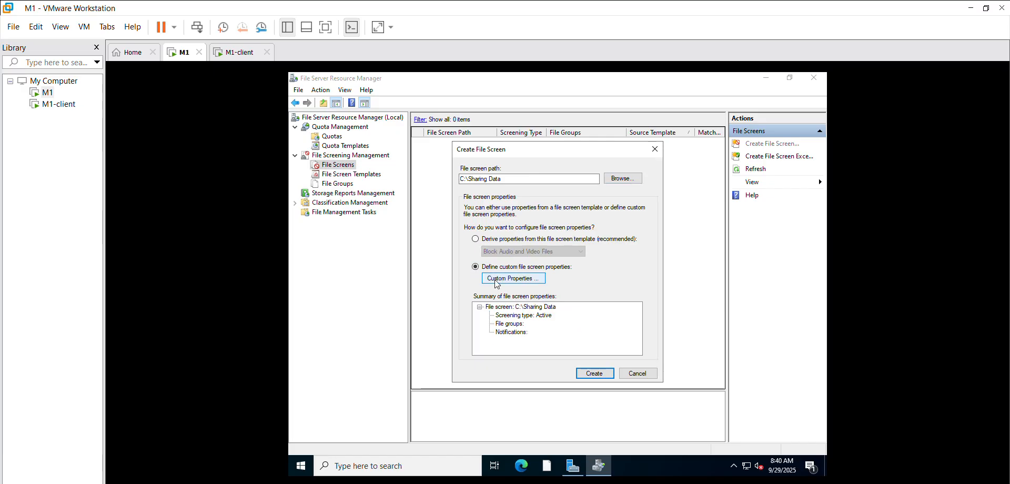
click(498, 278)
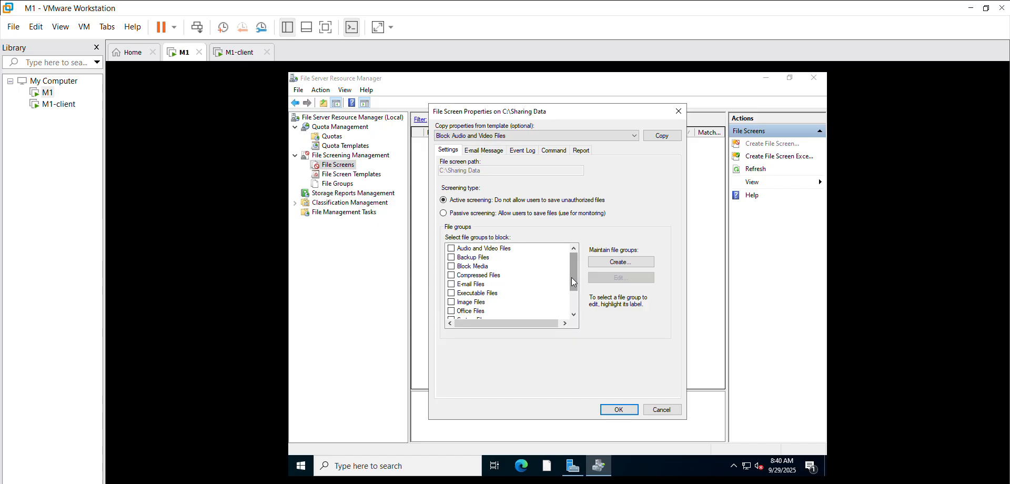
drag(572, 279, 572, 280)
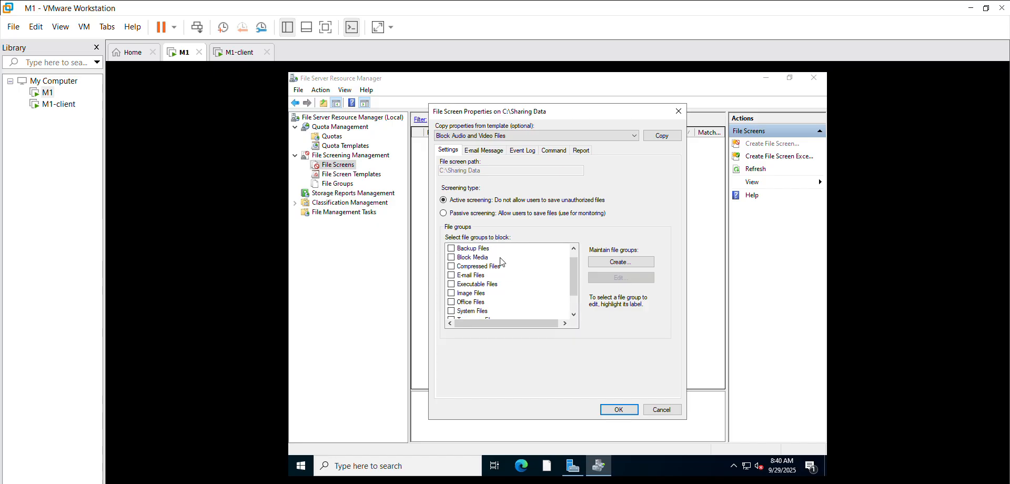
click(452, 257)
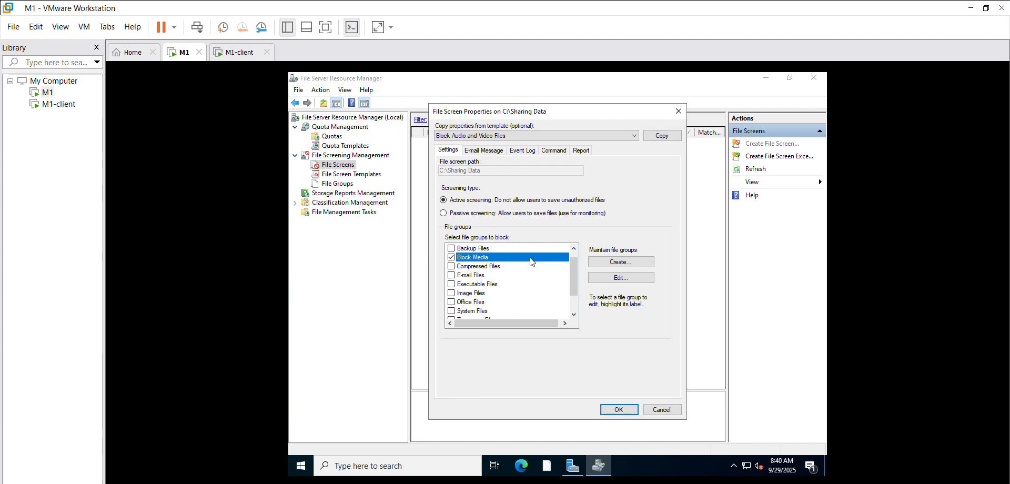
click(616, 411)
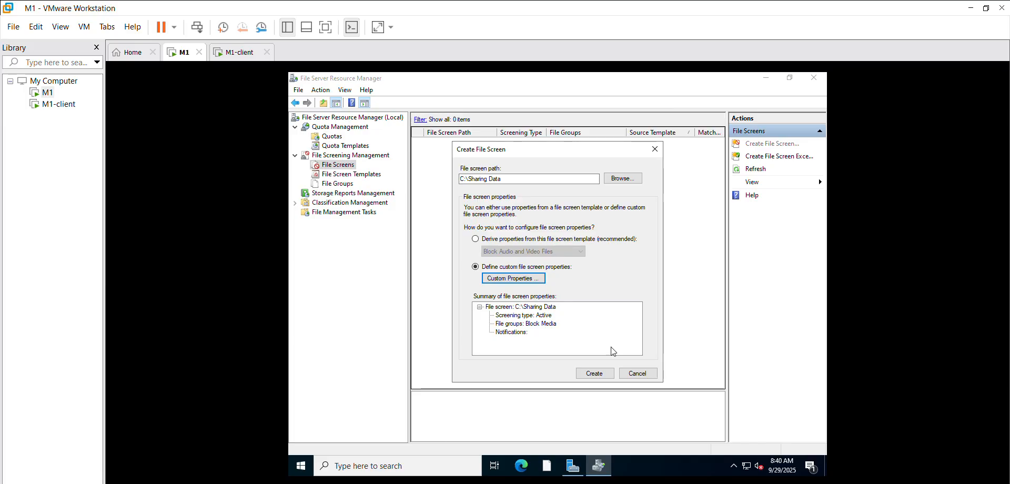
Create the file screen, saving its custom properties as a template named Block media and disabling further template prompts
click(605, 373)
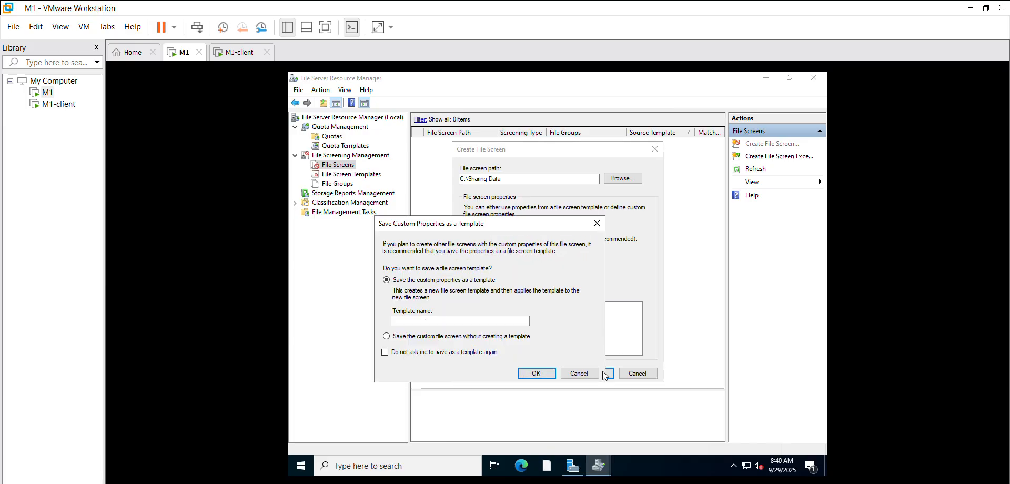
click(500, 322)
text(Block)
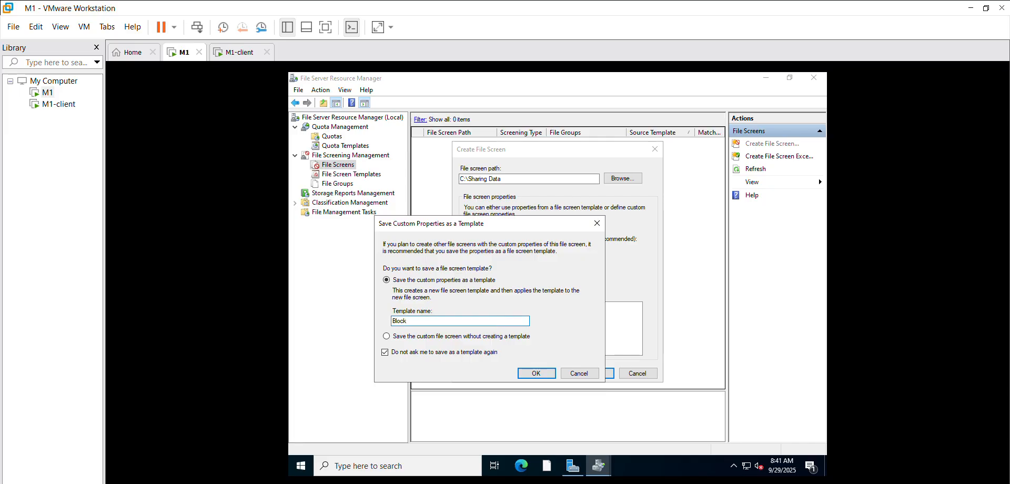
text( media)
click(532, 371)
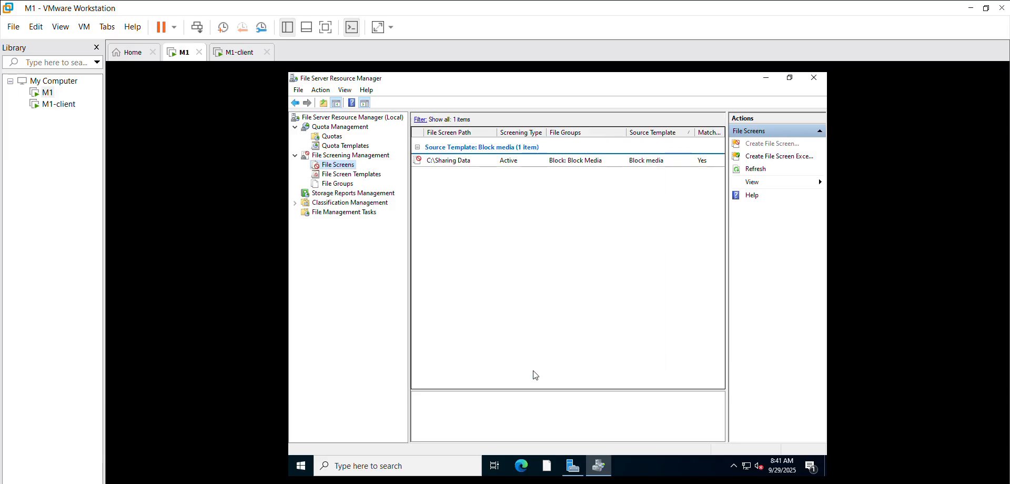